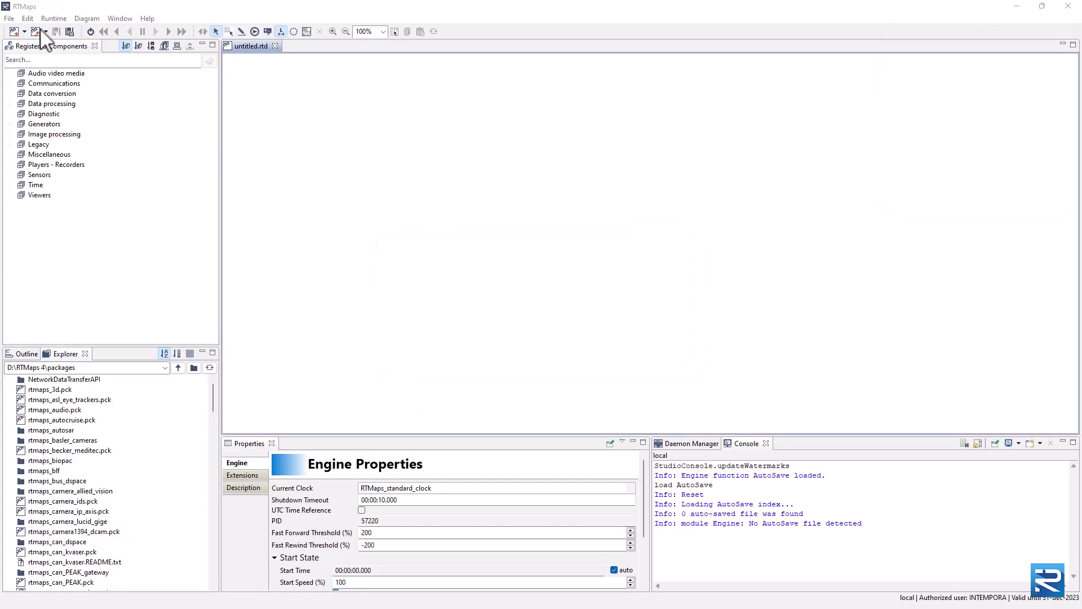
Step: Reopen demo_velodyne.rtd from the recent diagrams list
click(9, 19)
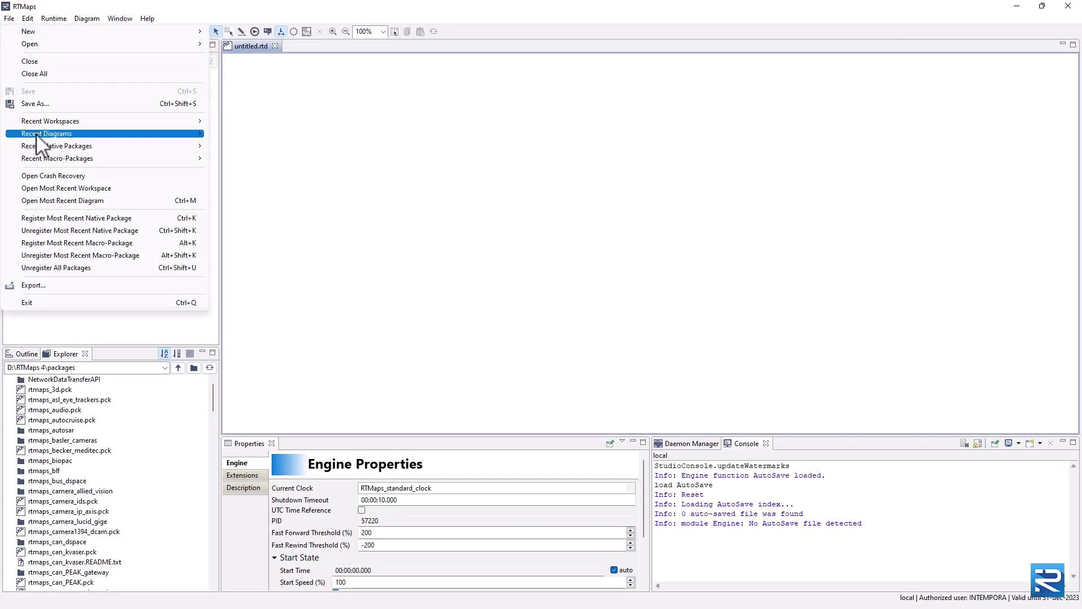
mouse_move(36, 133)
click(246, 135)
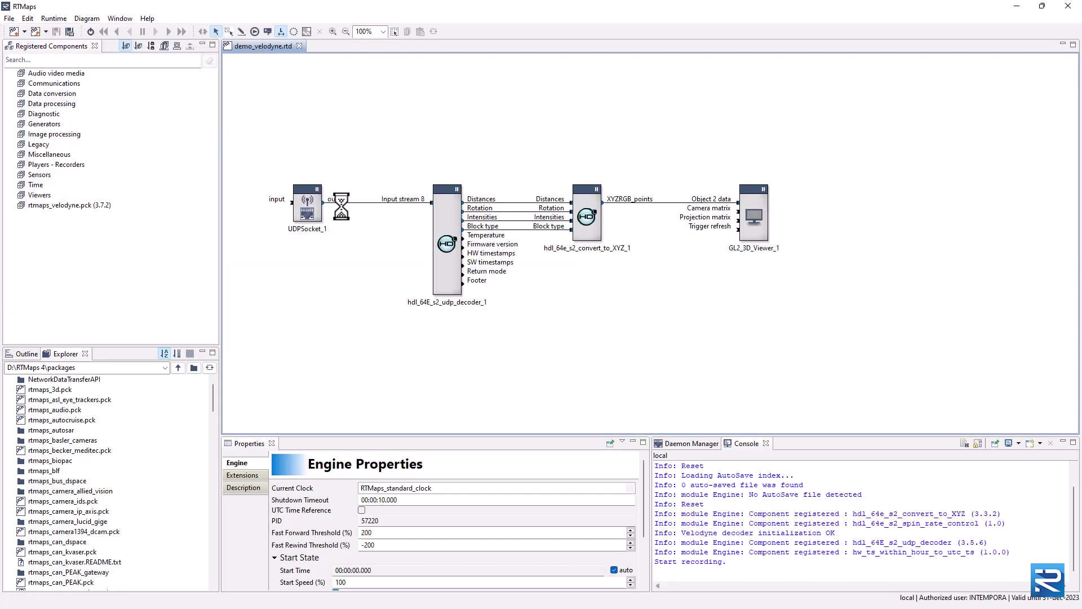
Step: Run the diagram, tilt and zoom the lidar point cloud, then stop it
click(90, 31)
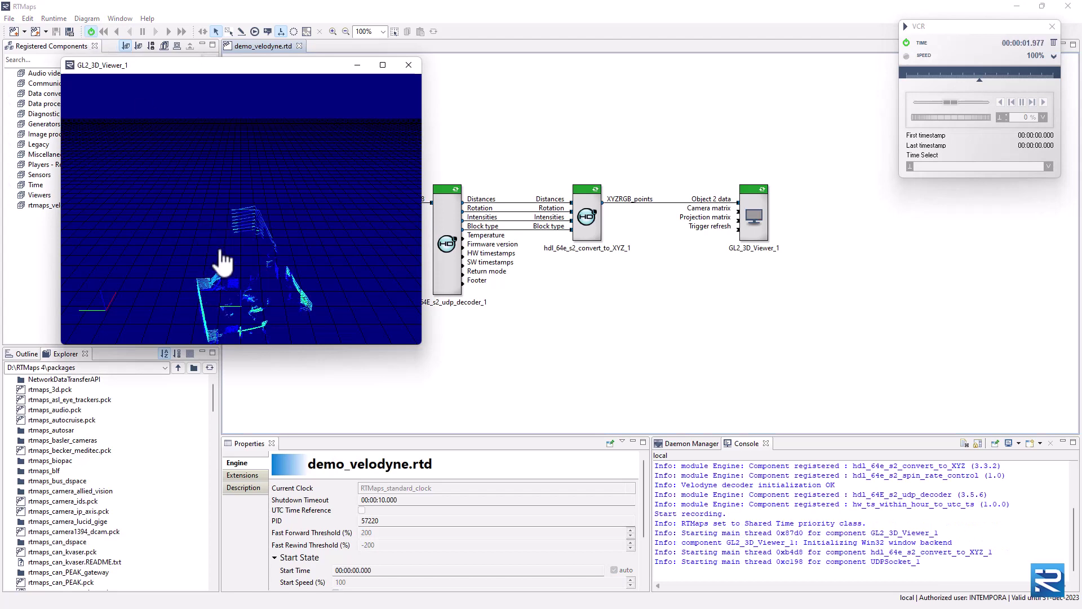
drag(236, 289, 225, 259)
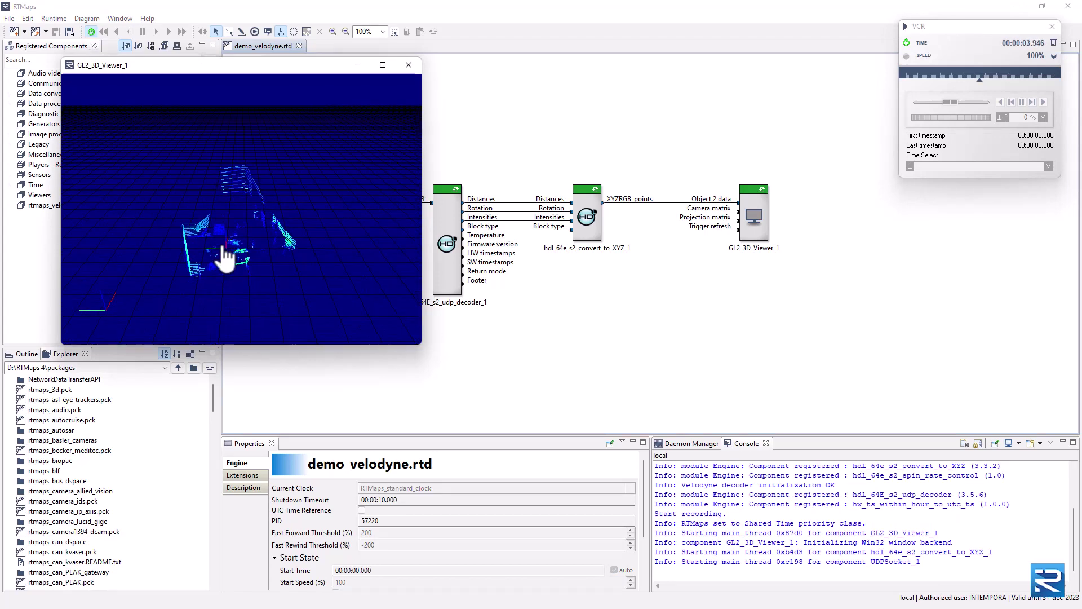
scroll(254, 272, up, 3)
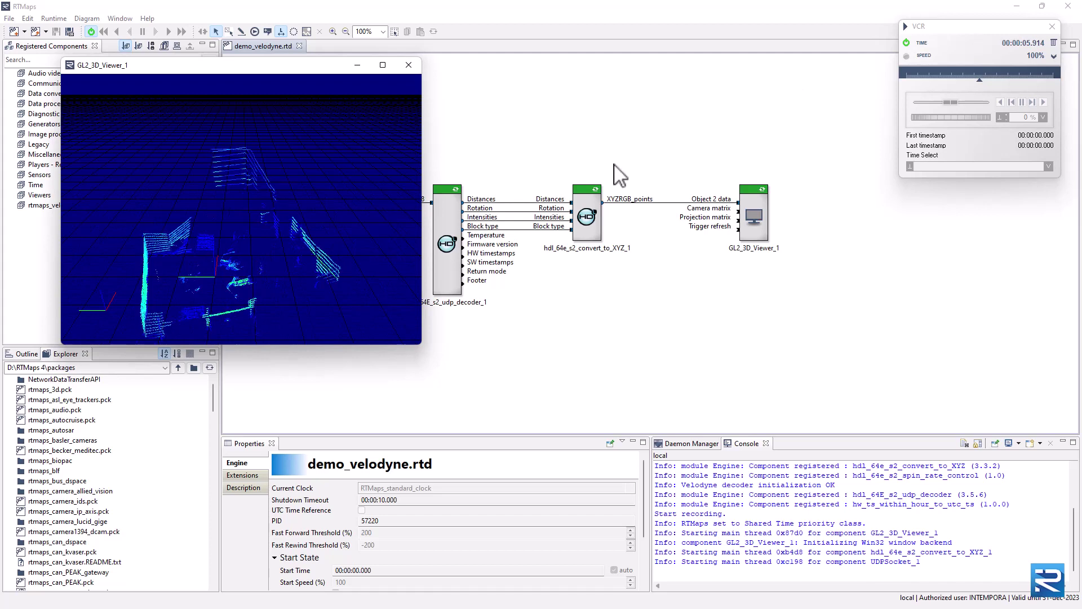
click(906, 42)
click(906, 42)
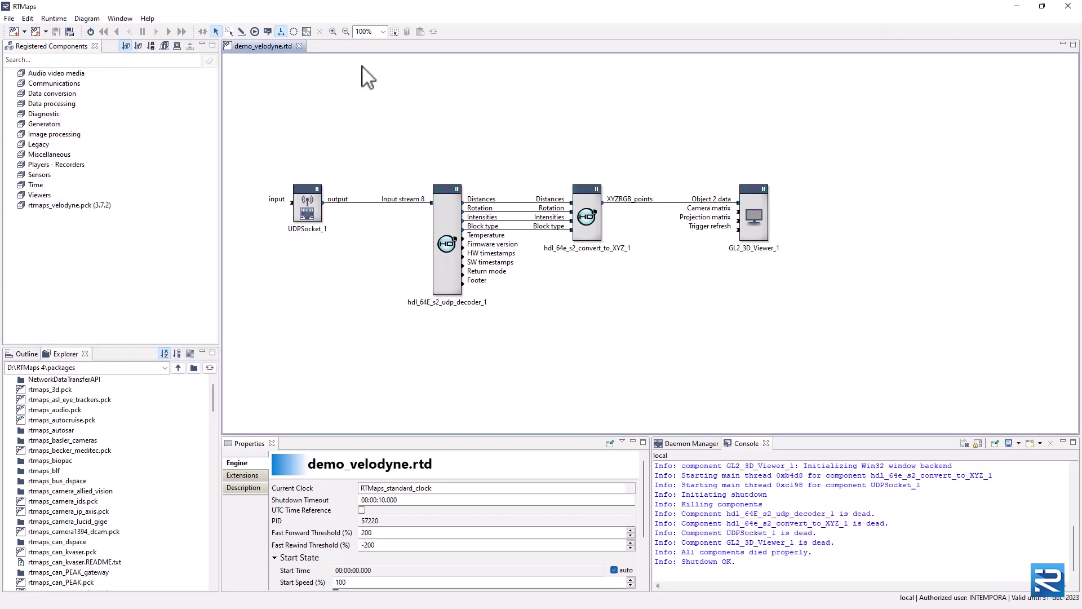
Step: Open the slam.rtd example diagram offline
click(46, 32)
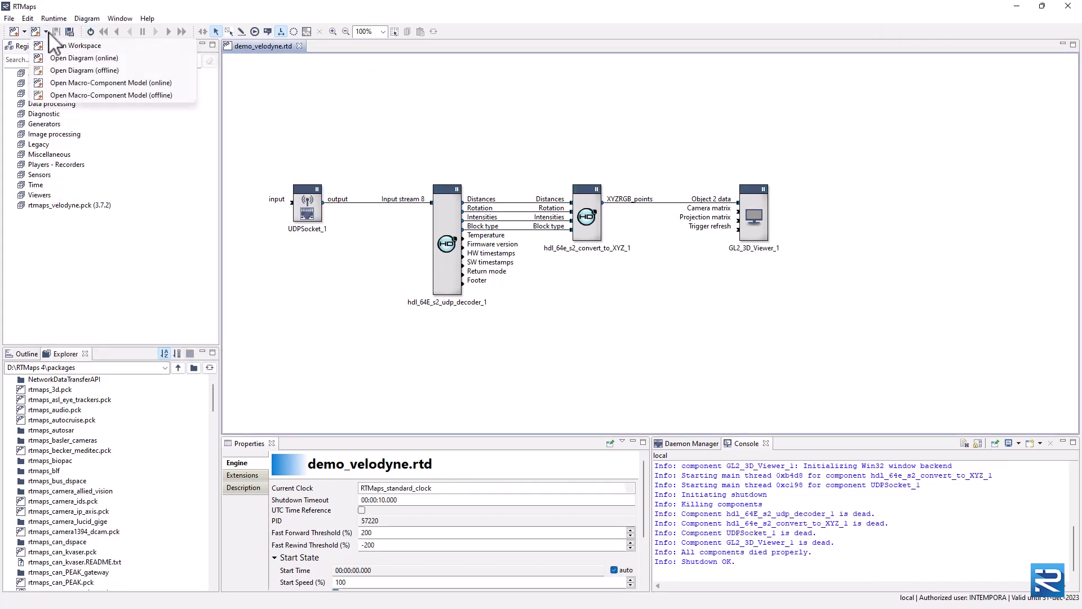
click(60, 71)
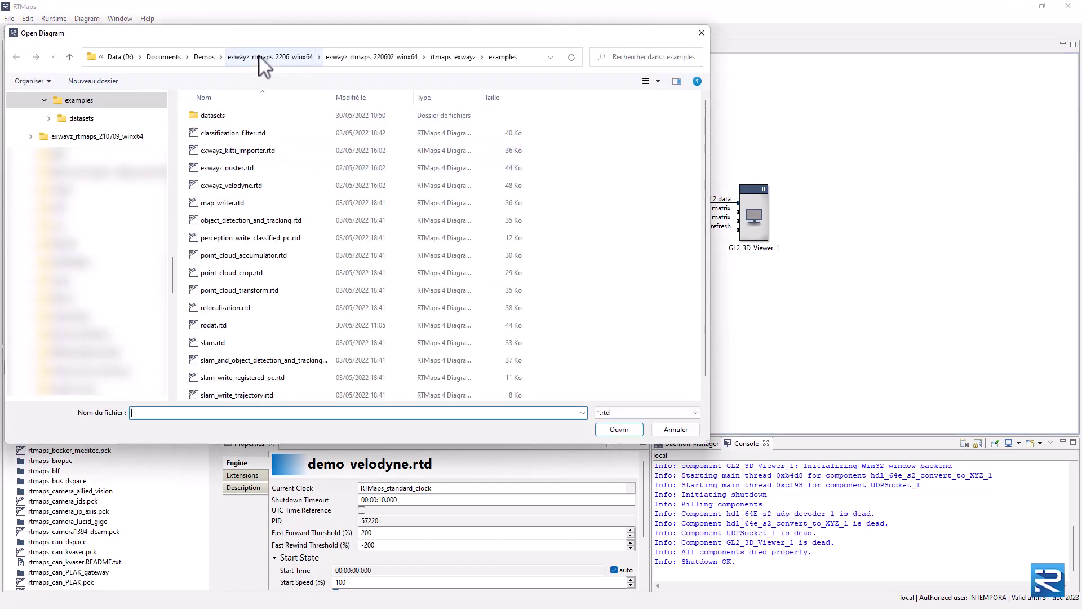
scroll(251, 135, down, 1)
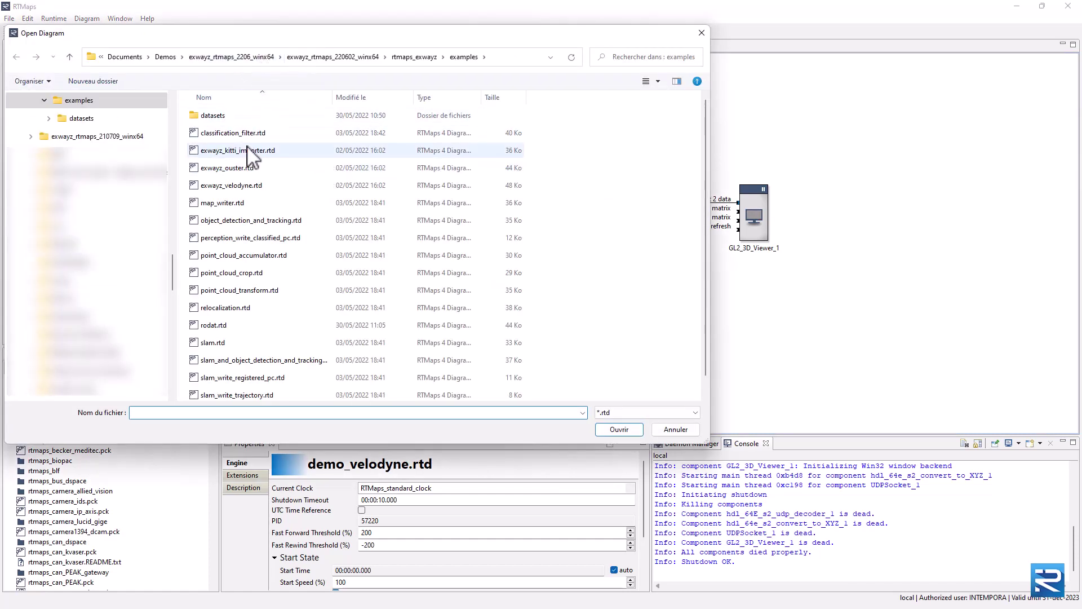
double_click(218, 325)
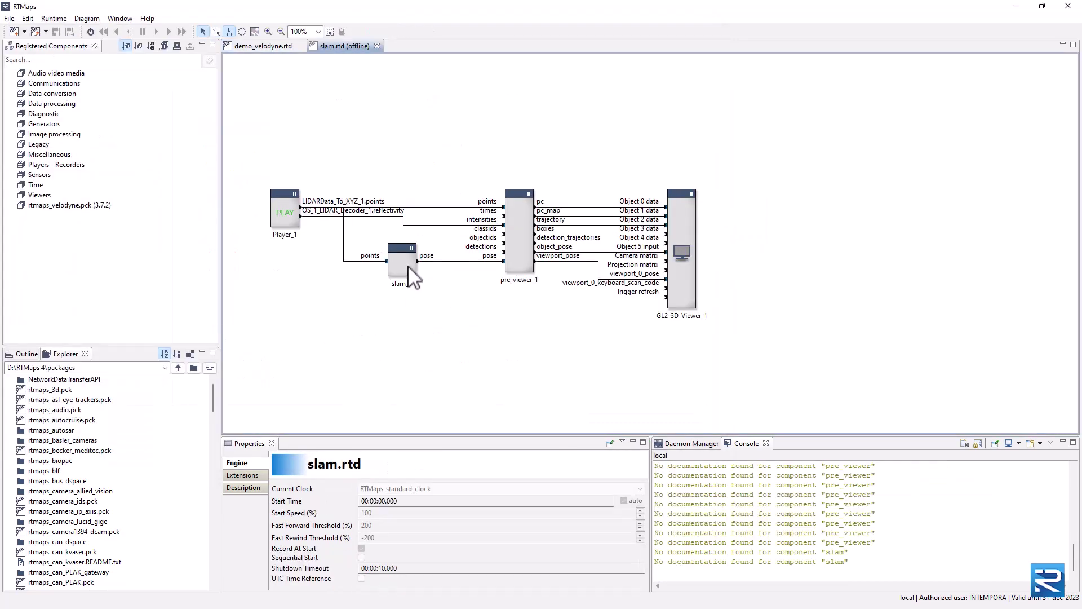
Step: Copy slam_1, pre_viewer_1 and GL2_3D_Viewer_1 and paste them into demo_velodyne
drag(356, 137, 726, 339)
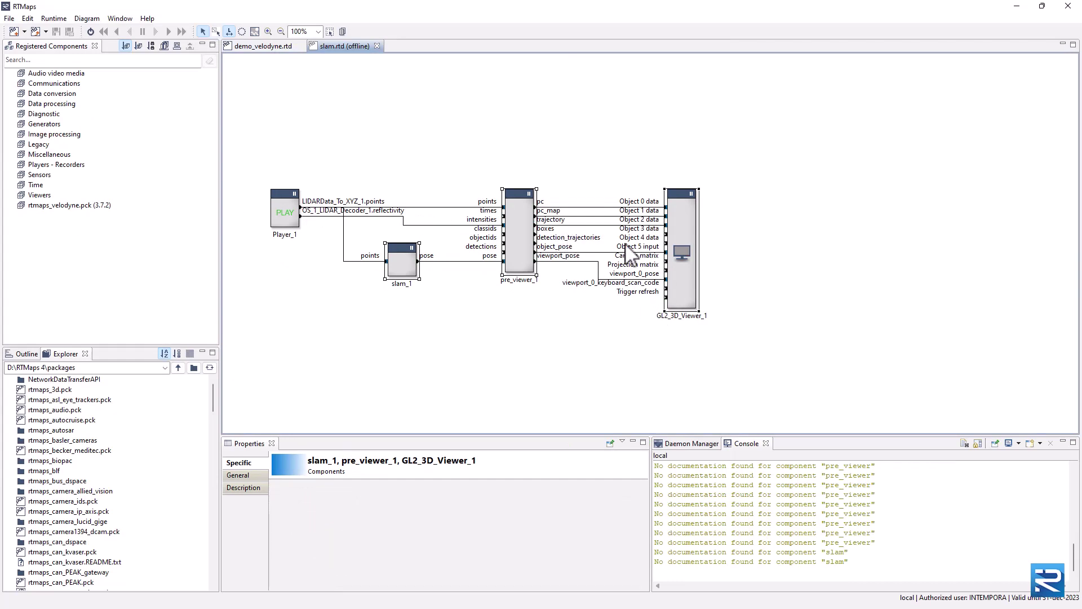
click(705, 261)
click(265, 46)
right_click(801, 290)
click(824, 310)
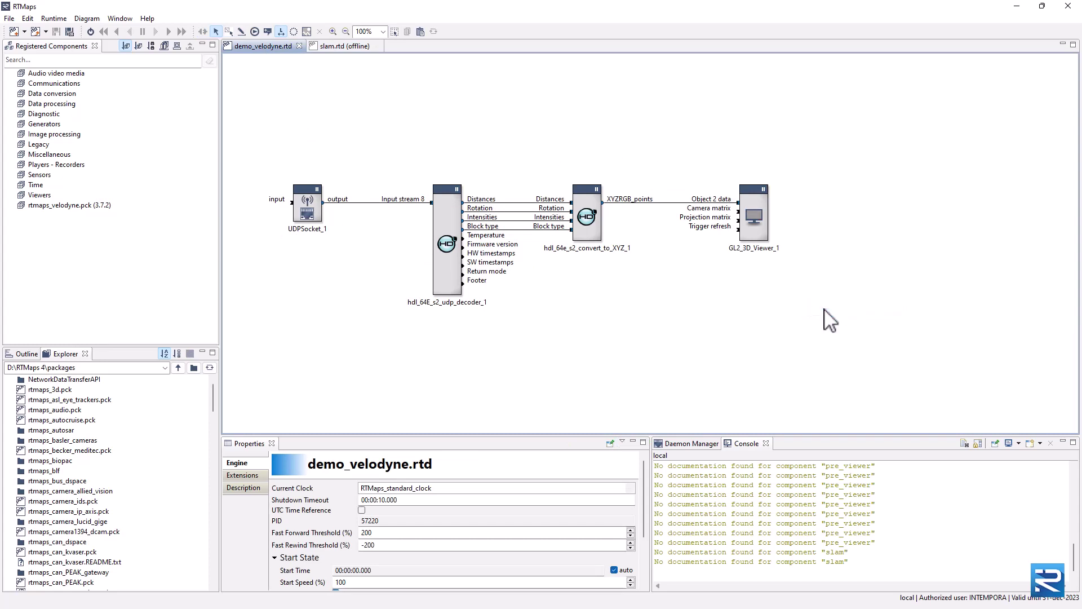
Step: Move the pasted components down and set hdl_64e_s2_convert_to_XYZ_1 output to 3D points (XYZ)
drag(807, 328, 683, 382)
click(596, 240)
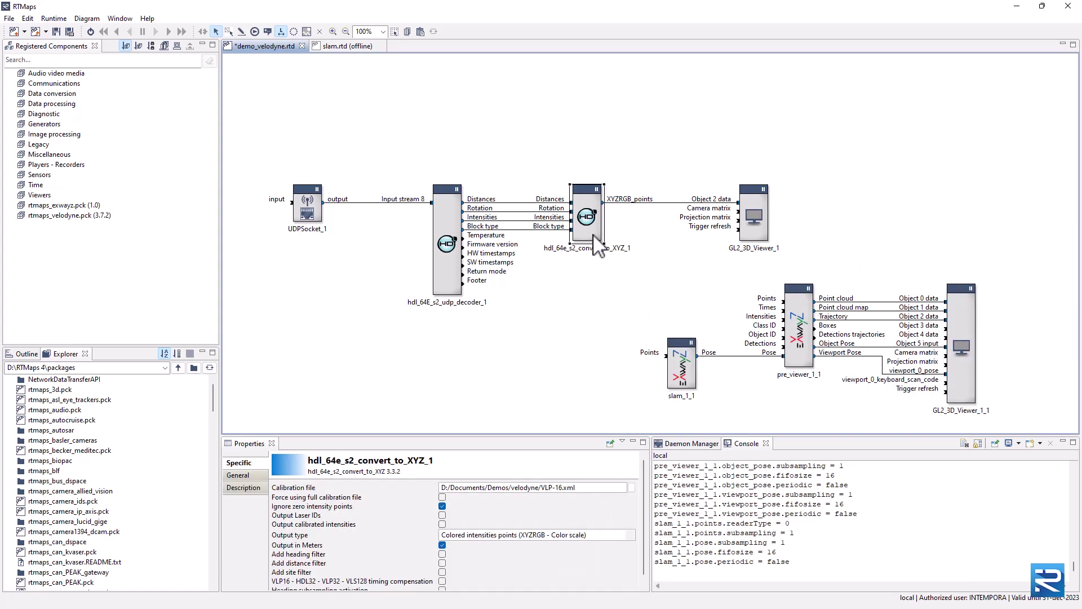
click(631, 535)
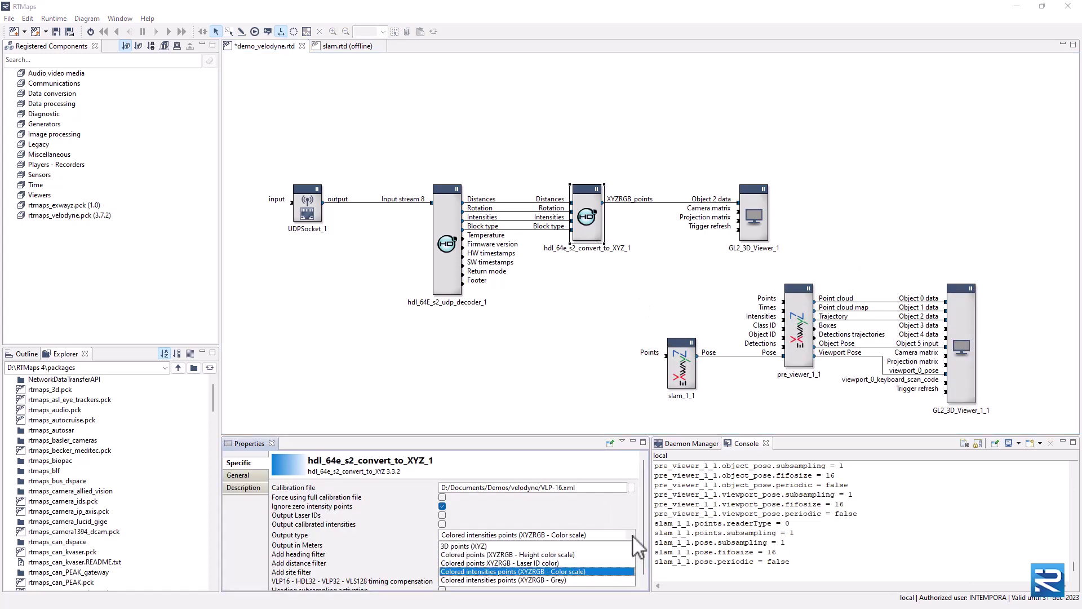
click(475, 547)
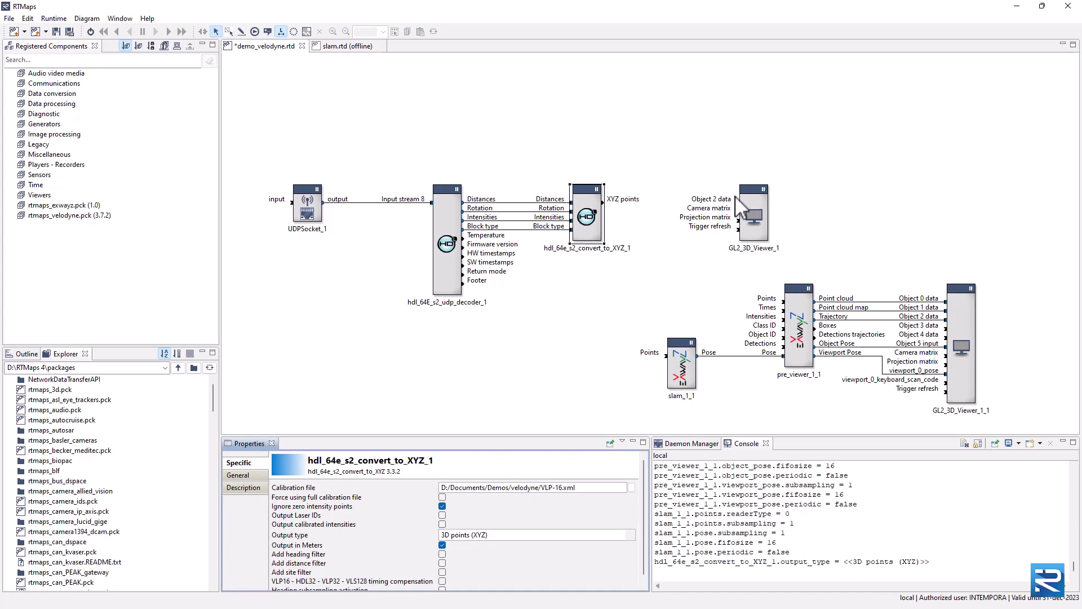
Step: Delete GL2_3D_Viewer_1 and wire XYZ points into the pre_viewer_1_1 and slam_1_1 Points inputs
right_click(754, 208)
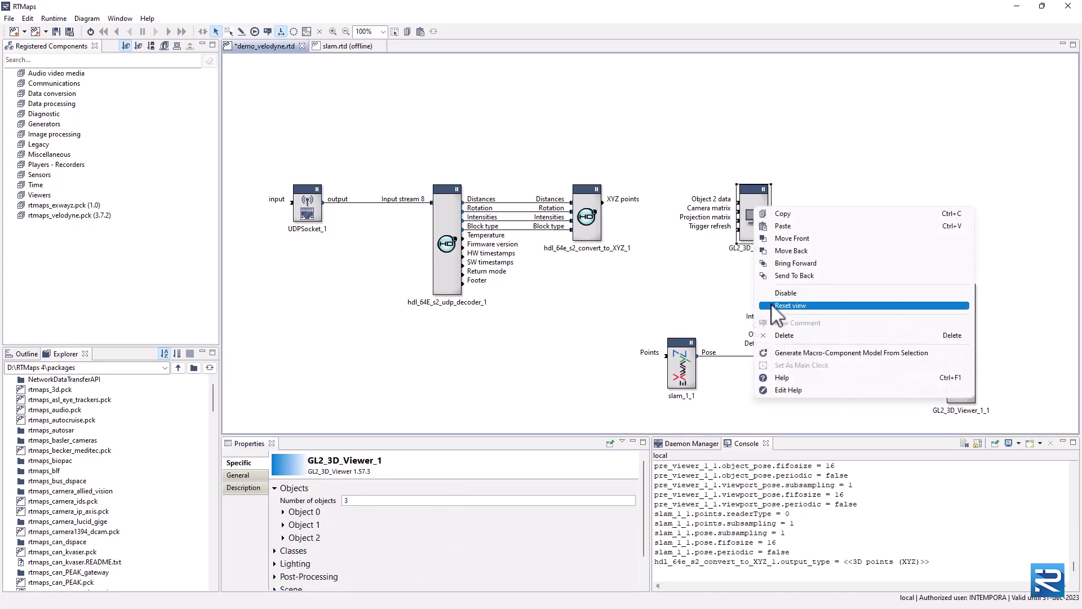
click(785, 336)
drag(602, 202, 784, 299)
drag(606, 213, 666, 355)
drag(655, 230, 1000, 307)
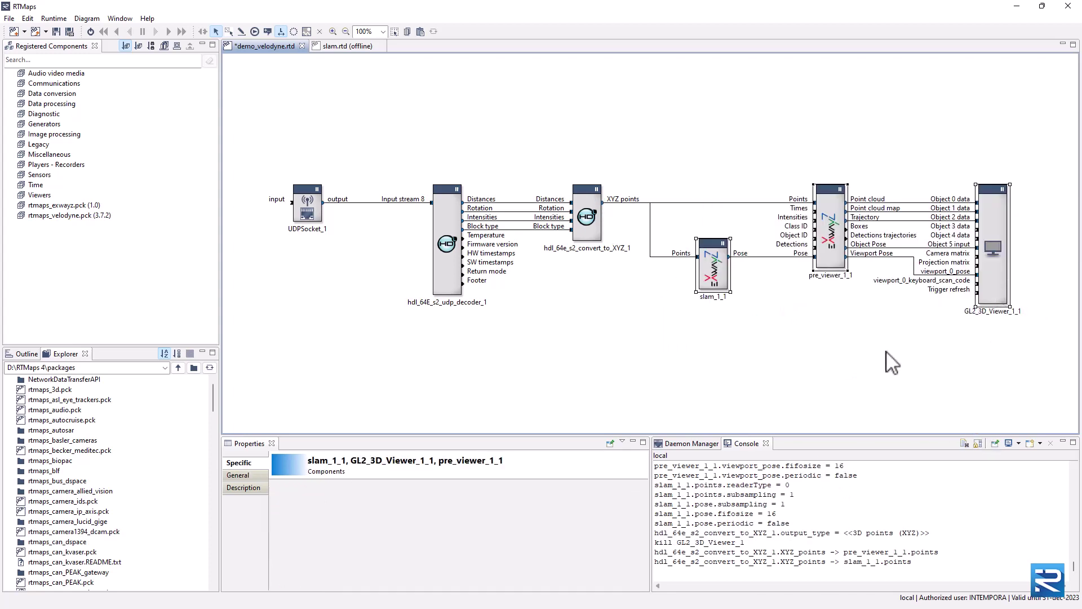
click(874, 369)
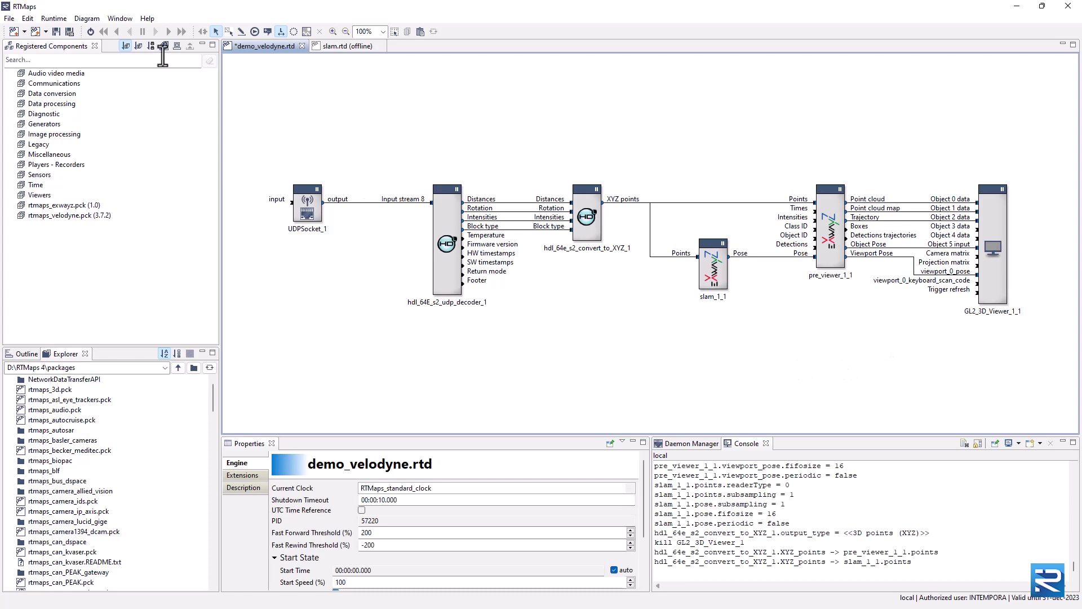
click(90, 31)
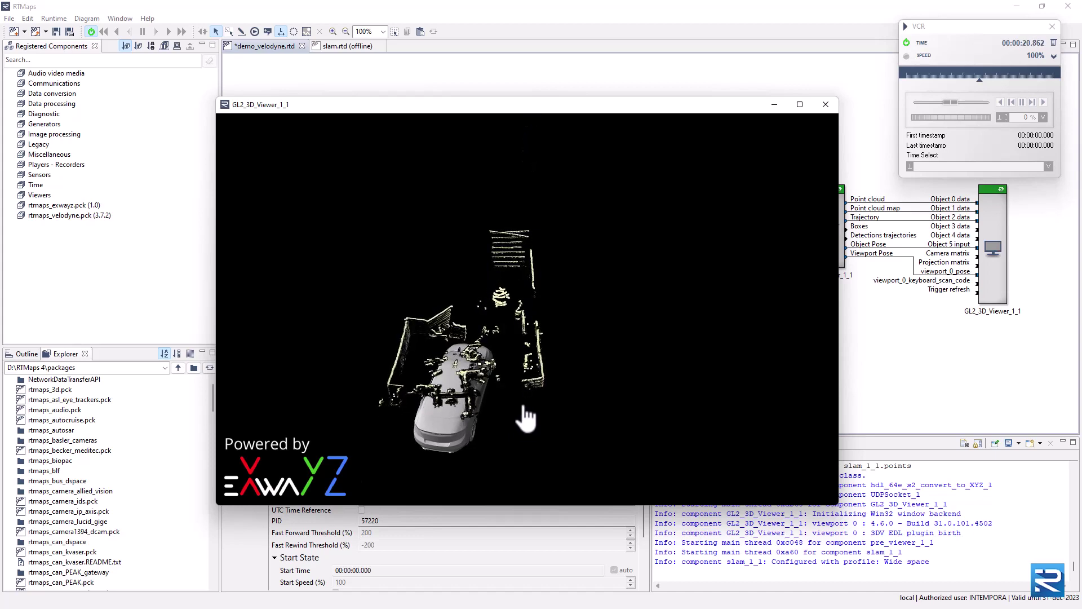
click(906, 43)
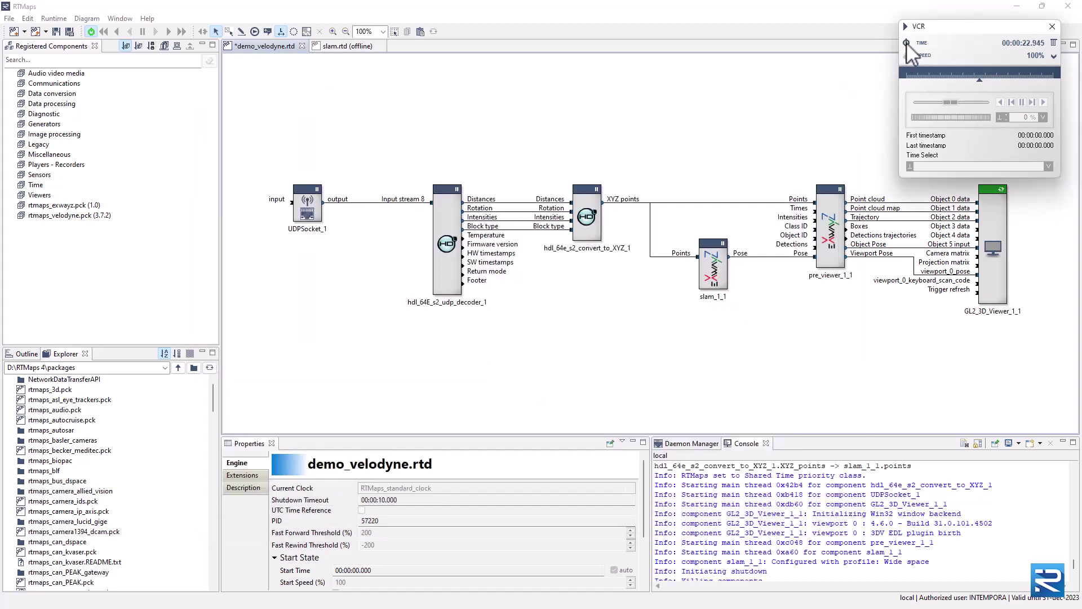
click(451, 389)
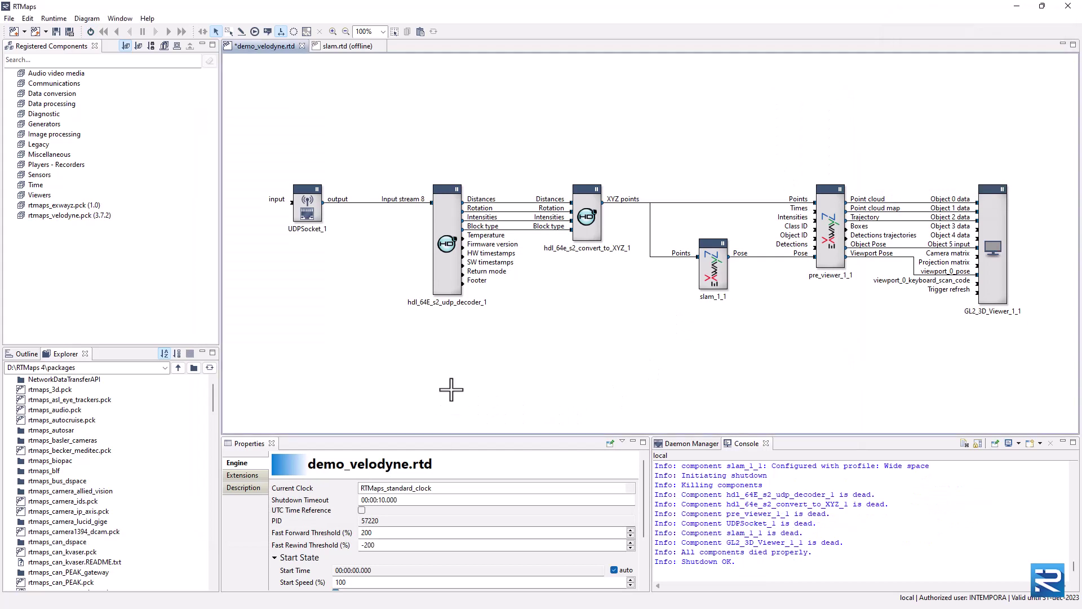
Step: Move the six-component chain higher up the canvas
drag(248, 129, 1064, 368)
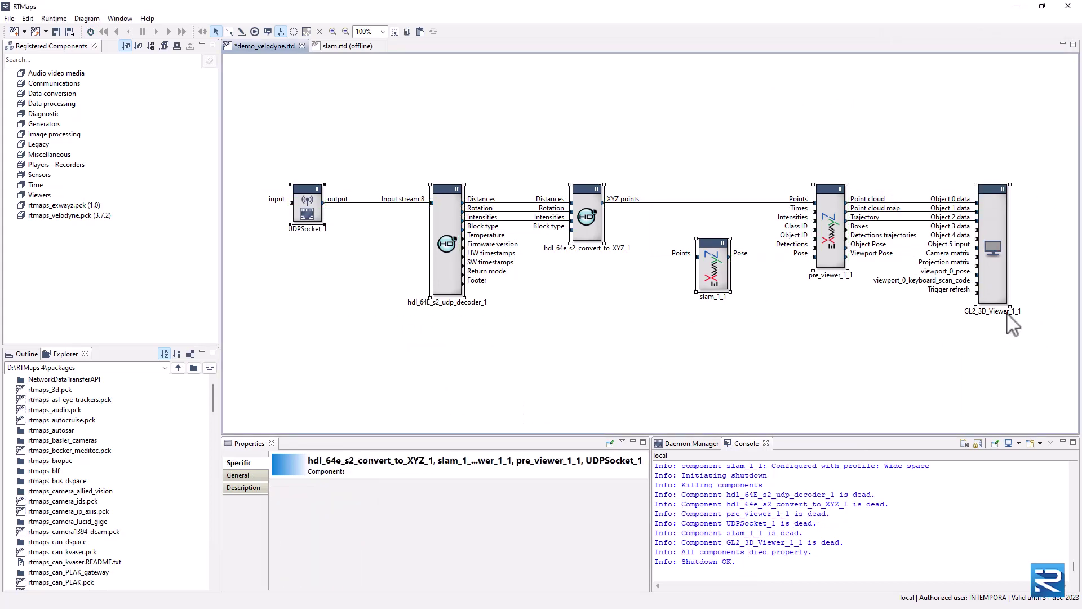
drag(993, 276, 991, 192)
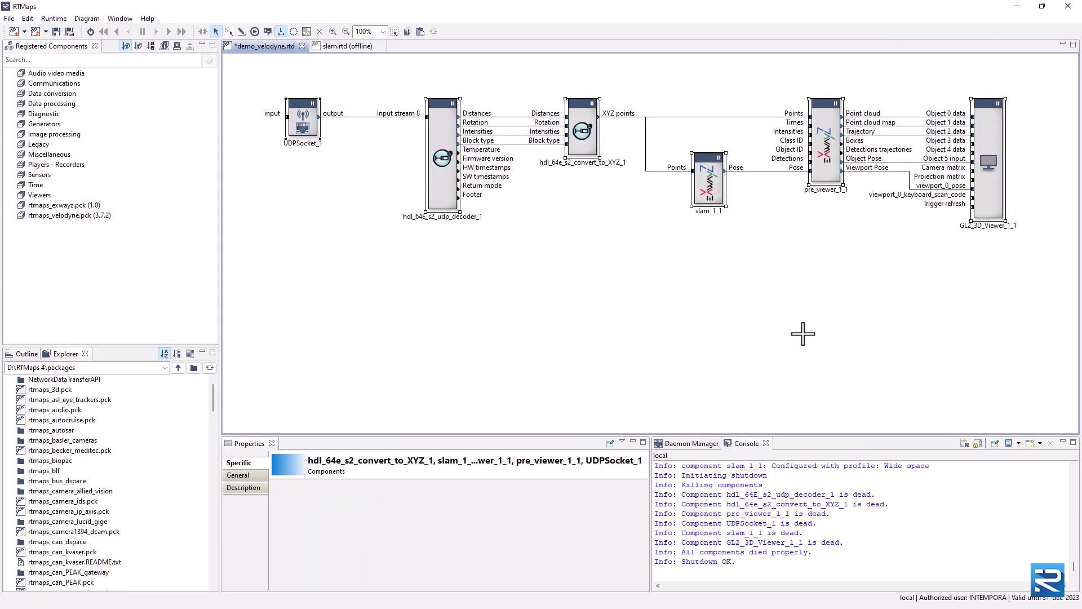
click(755, 320)
Step: Open demo_sbg.rtd offline from the Demos folder and select all its components
click(46, 32)
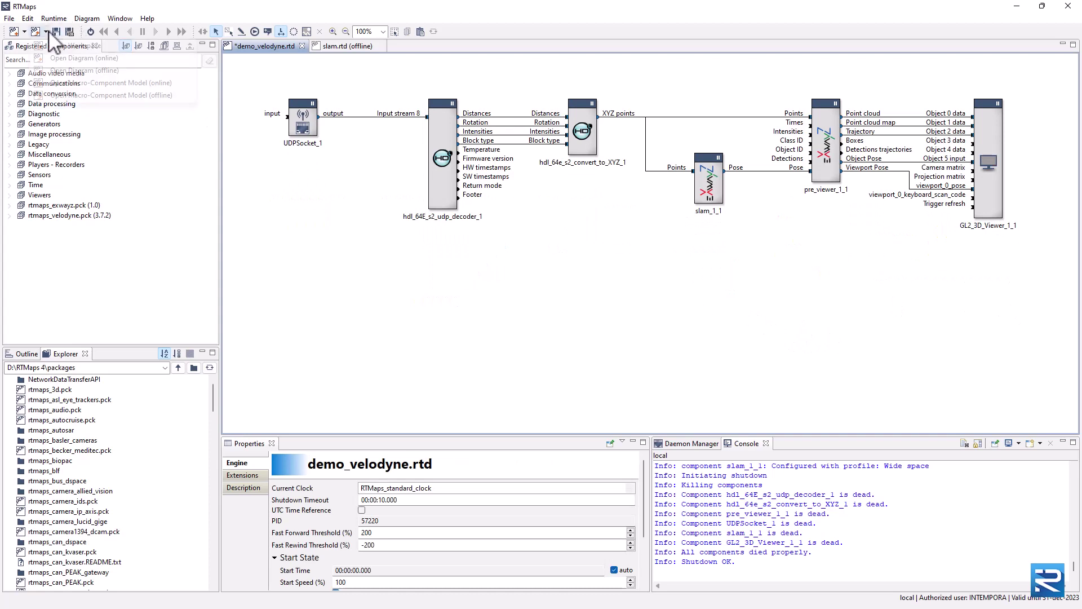
click(57, 70)
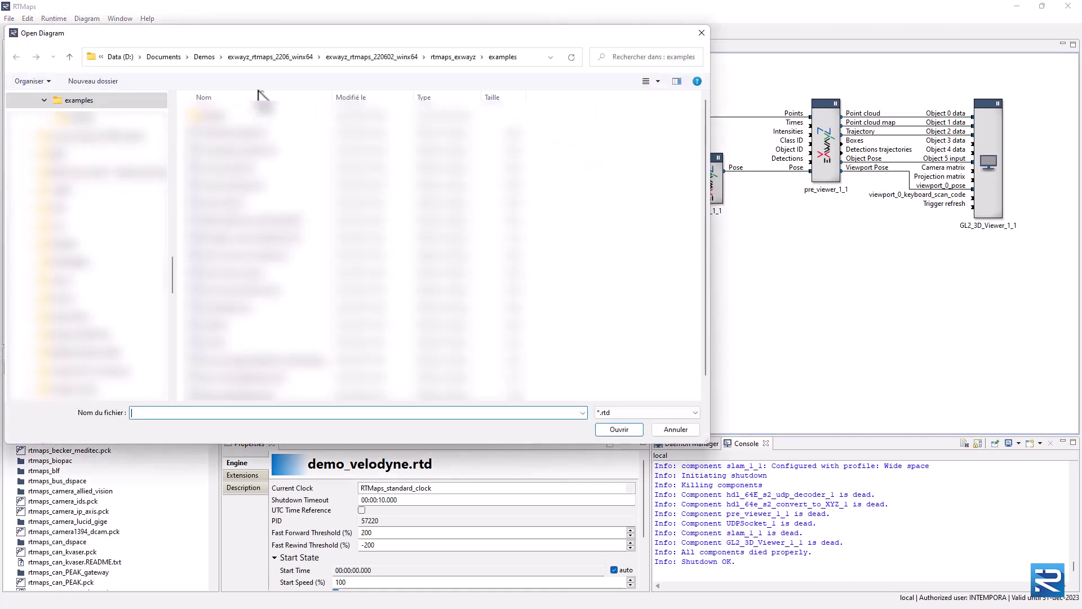
click(165, 57)
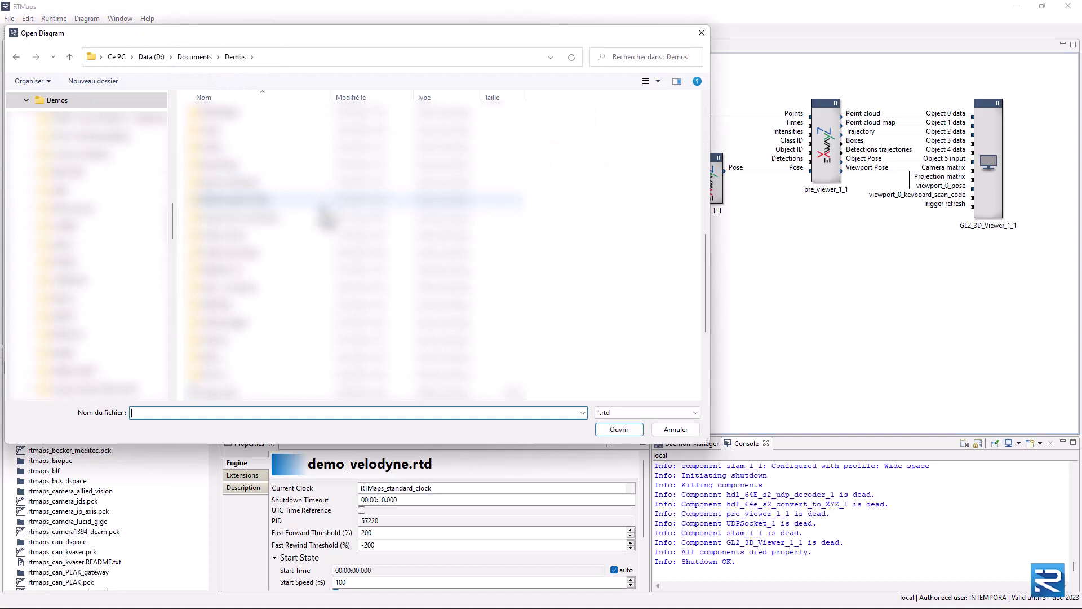
double_click(248, 284)
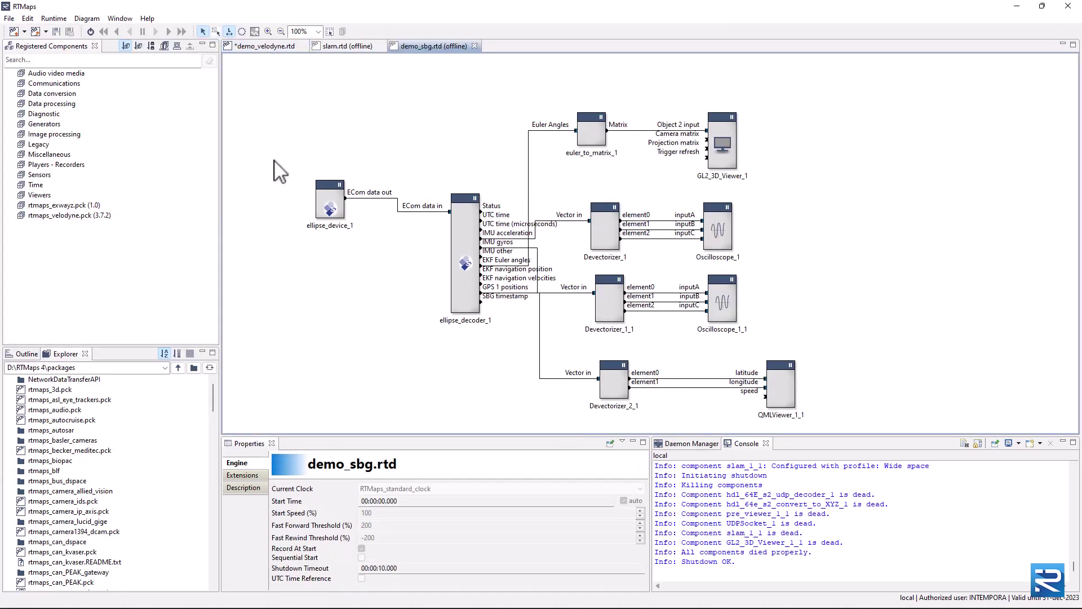
drag(267, 95, 848, 424)
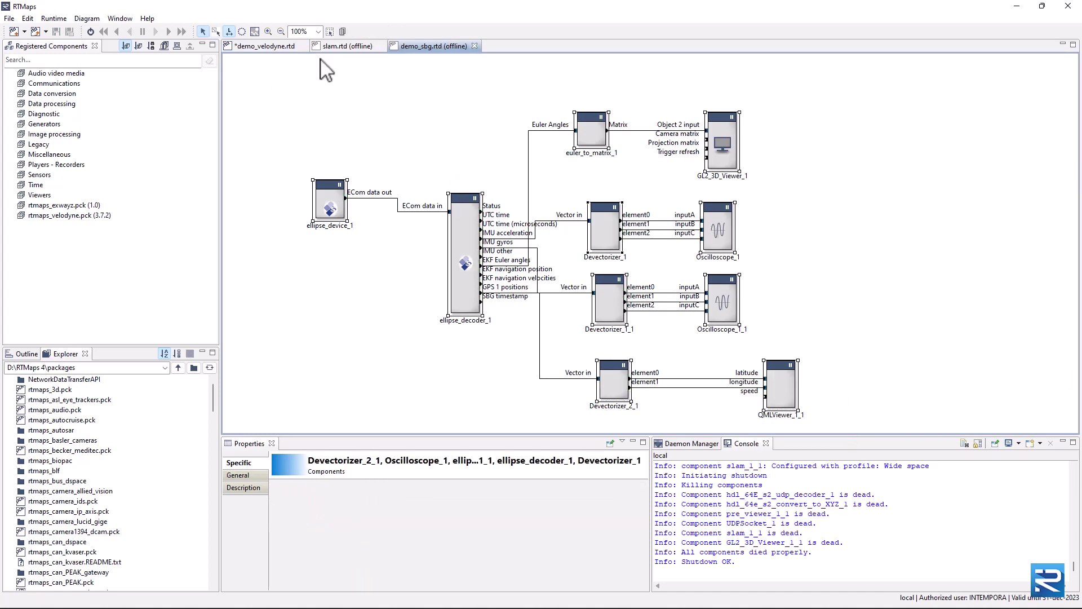
click(268, 47)
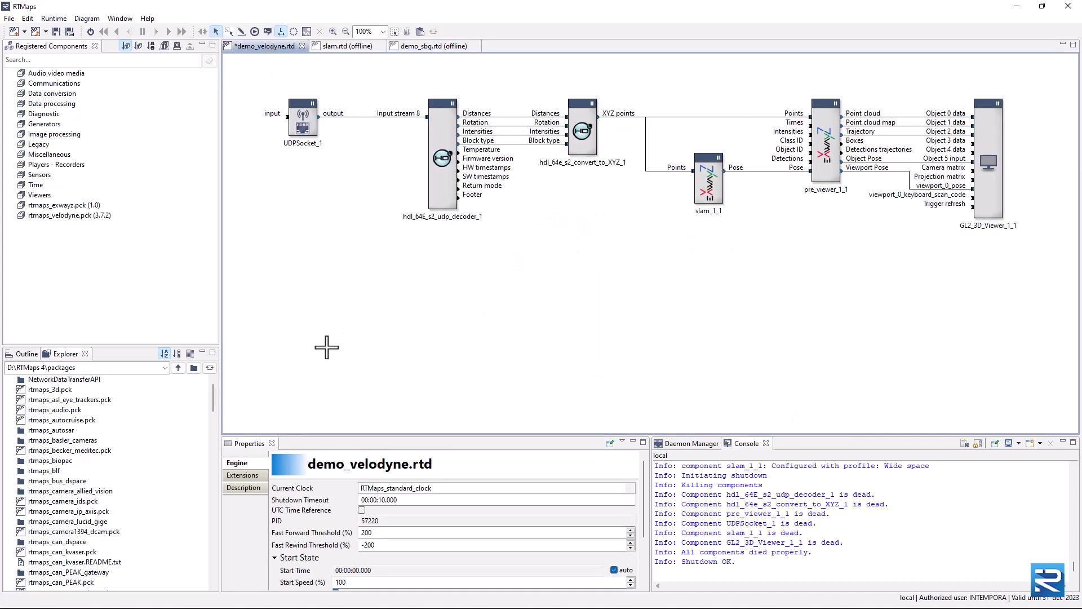
Step: Paste the copied SBG components into the demo_velodyne diagram with Ctrl+V
key(ctrl+v)
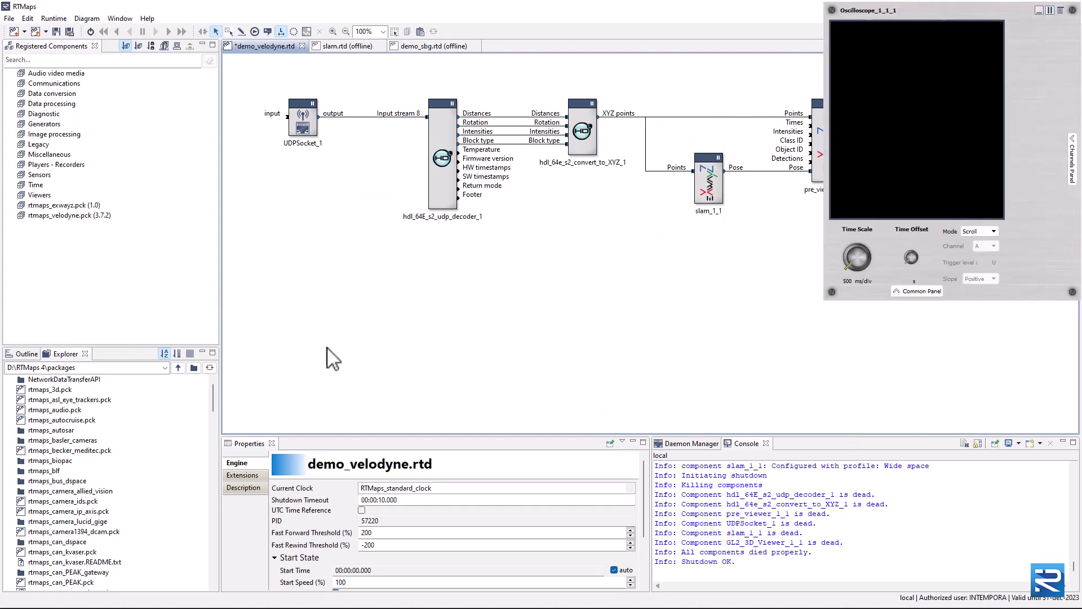
click(574, 355)
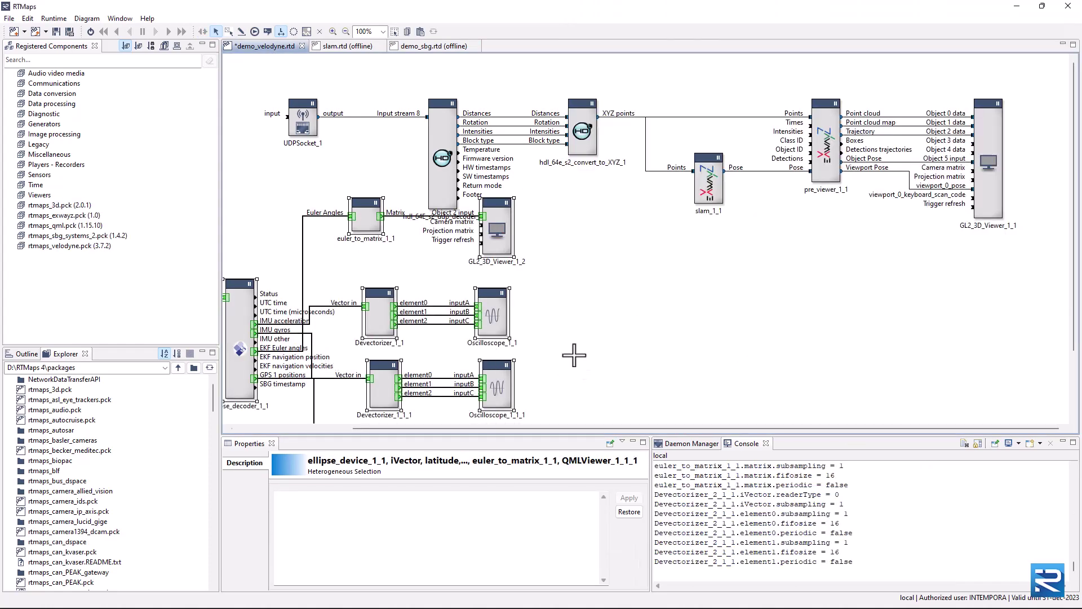
scroll(580, 363, down, 3)
drag(435, 428, 313, 429)
Step: Place the SBG components below the lidar chain and run the combined diagram
drag(228, 109, 785, 439)
click(768, 307)
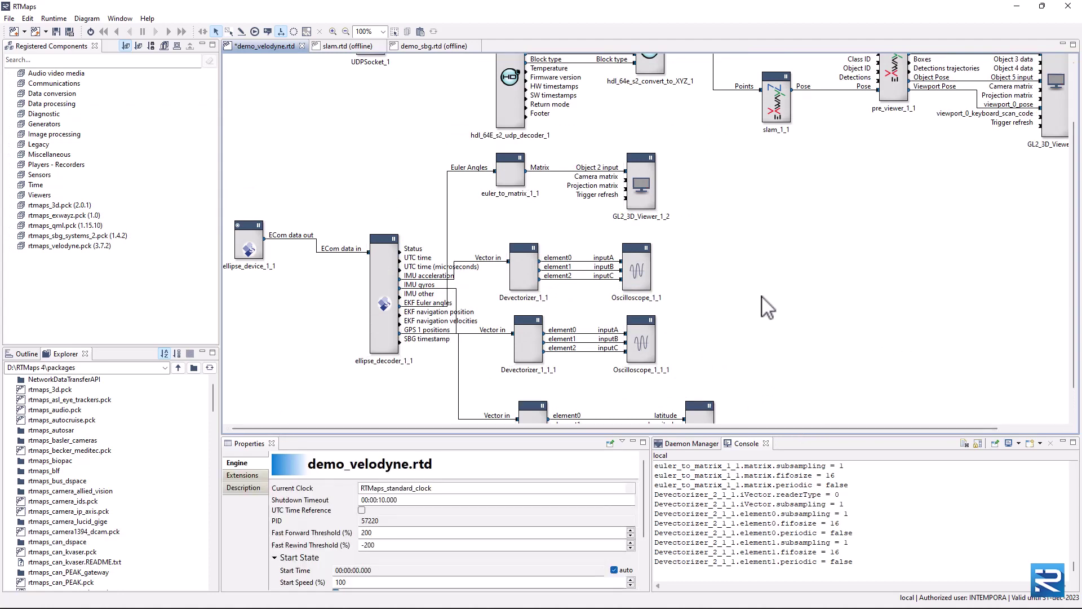
scroll(768, 307, down, 1)
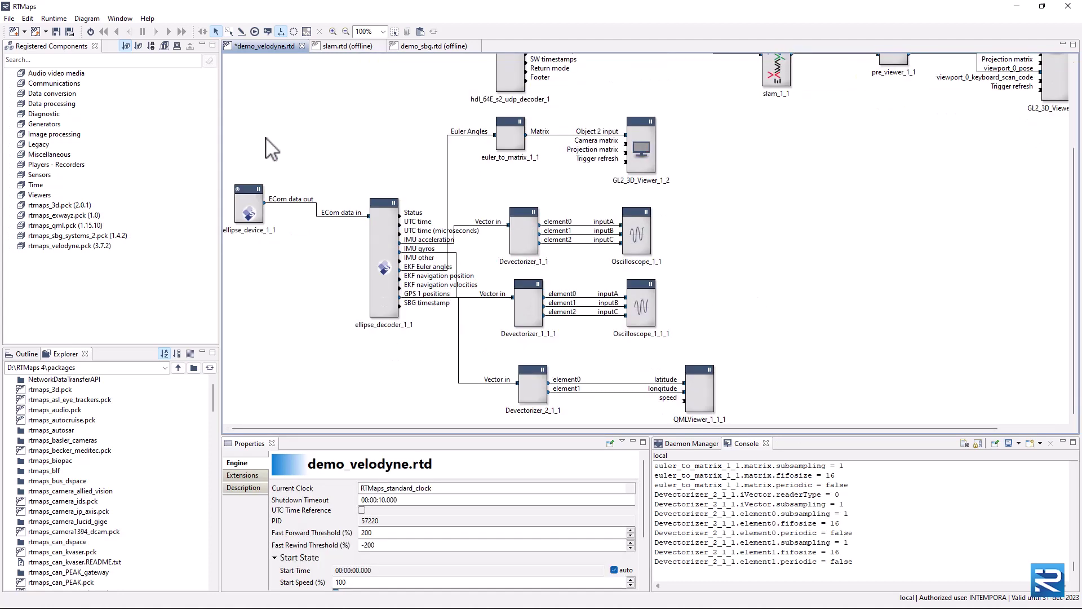
click(91, 31)
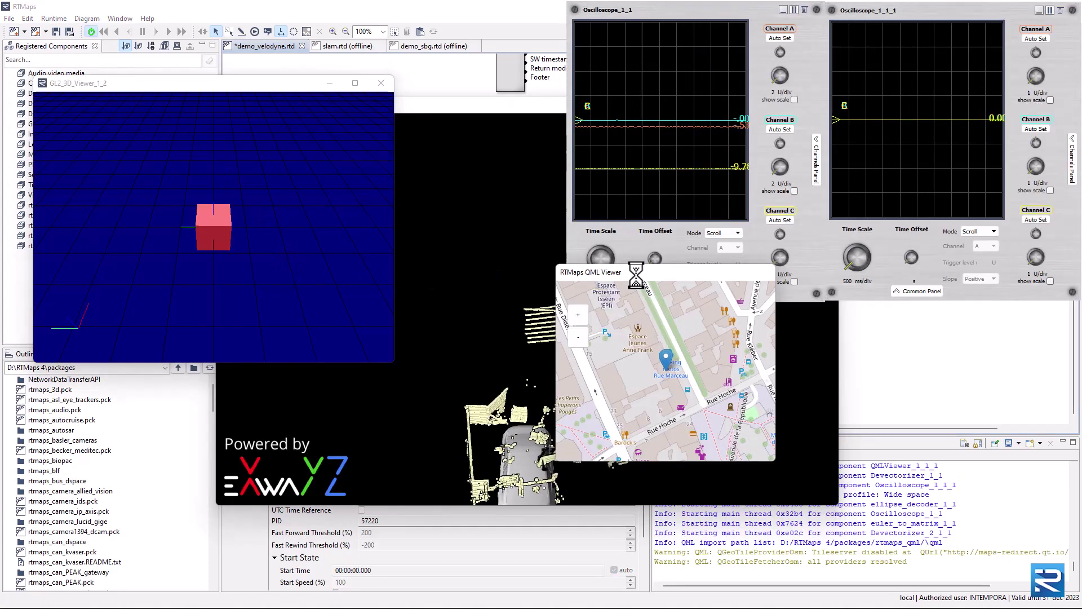
Step: Arrange the map, point-cloud and IMU cube viewers side by side, then stop the diagram
drag(637, 276, 912, 315)
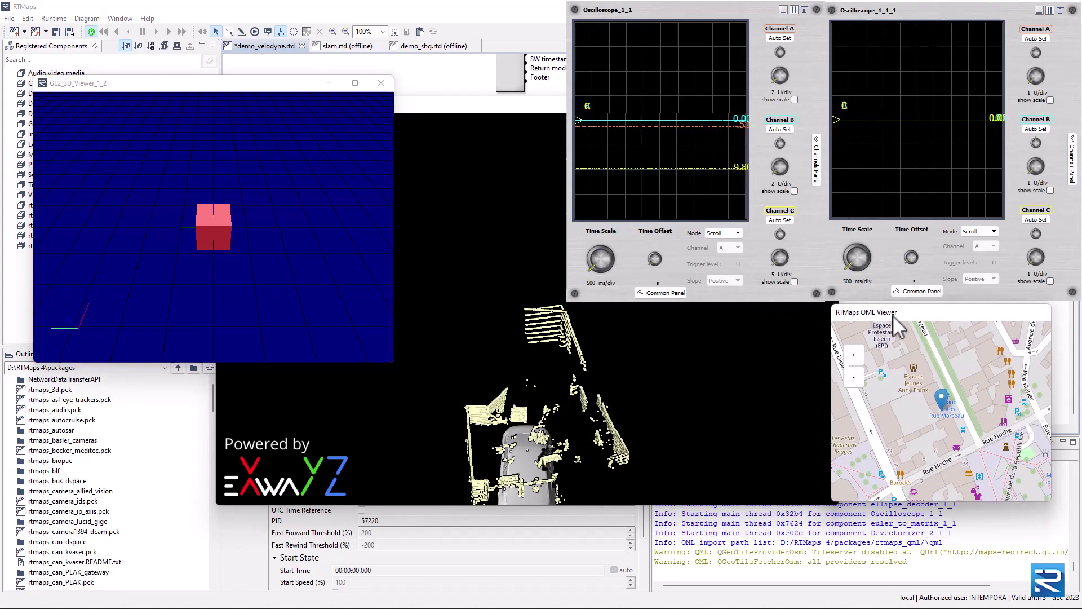
click(477, 113)
drag(477, 111, 469, 170)
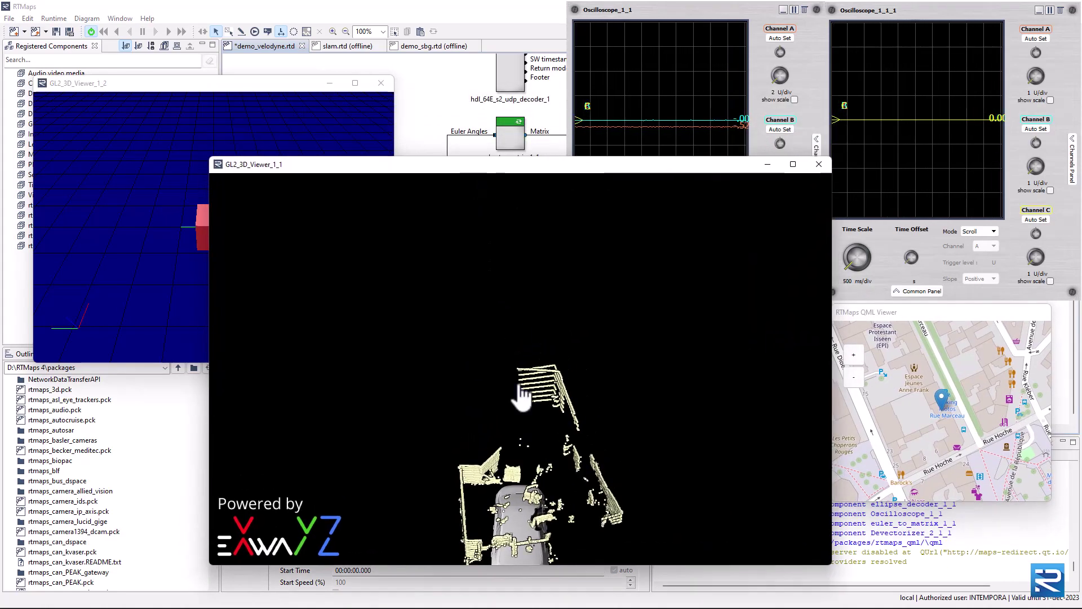
click(160, 292)
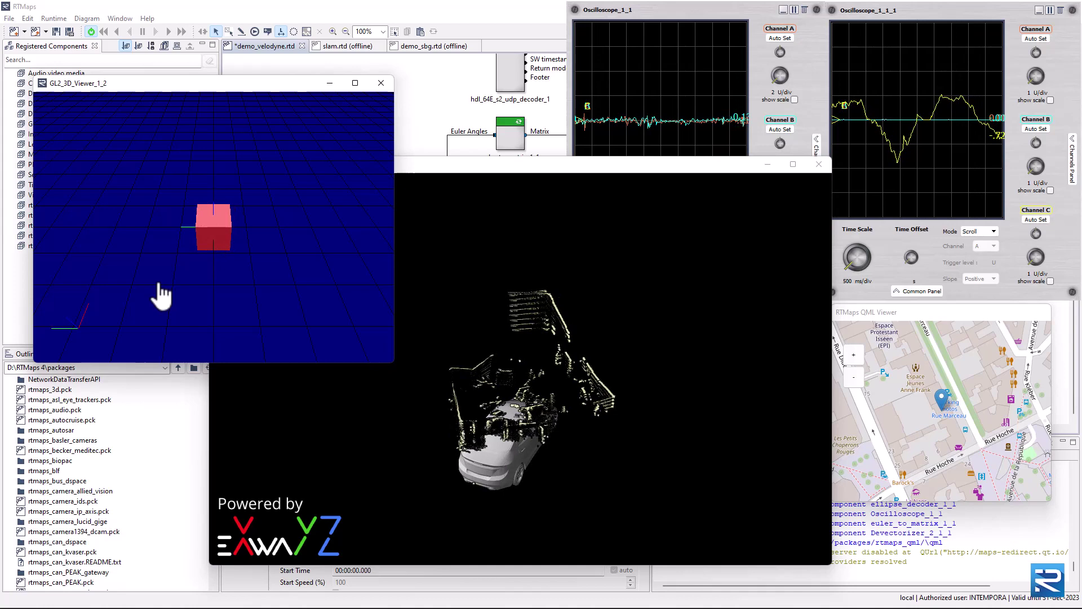
click(91, 31)
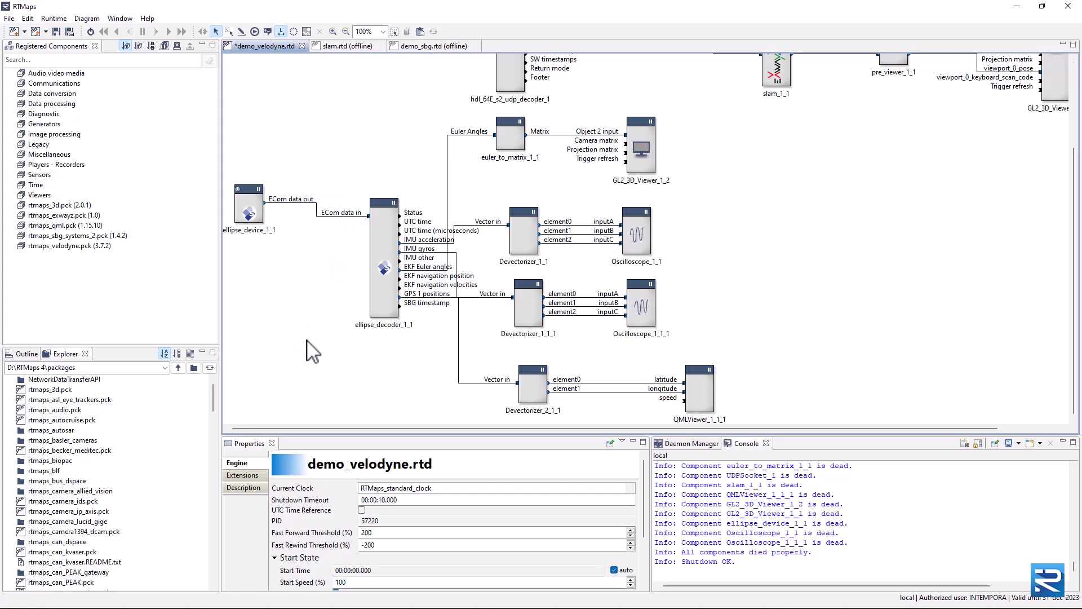
Step: Register rtmaps_webcam.pck and place a Webcam component on the diagram
scroll(313, 352, down, 3)
scroll(50, 479, down, 20)
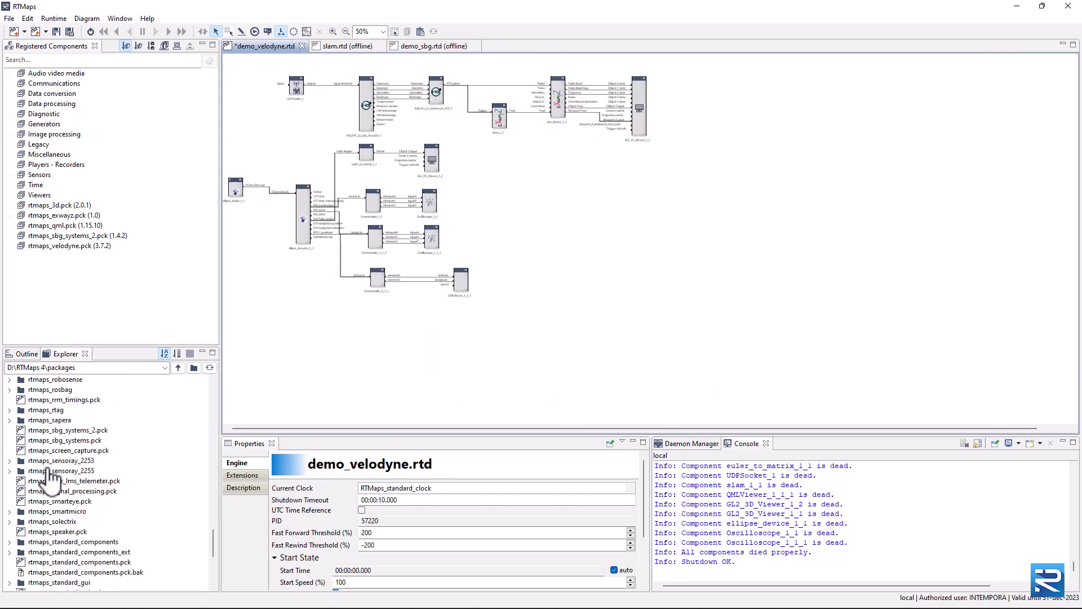
scroll(50, 480, down, 6)
drag(57, 522, 85, 309)
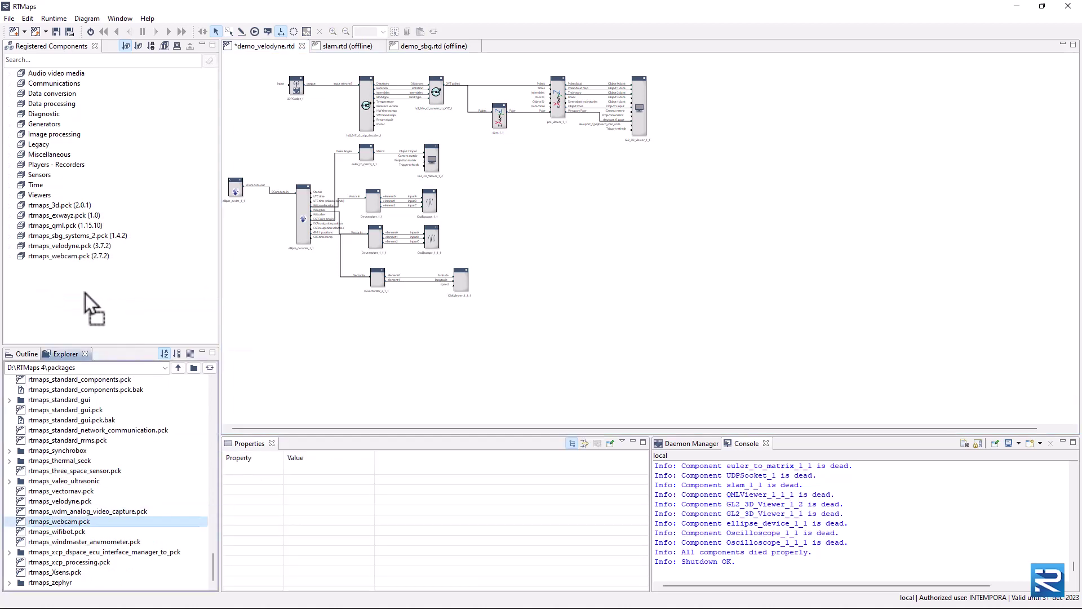
double_click(70, 256)
drag(54, 266, 292, 337)
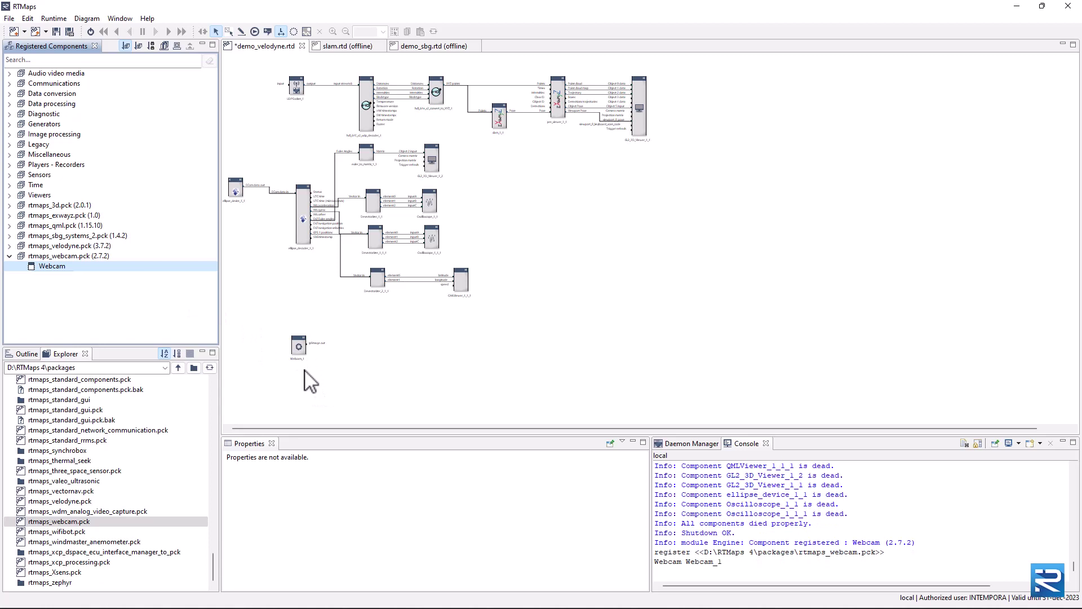
Step: Set Webcam_1's Device to HD Pro Webcam C920_2
scroll(326, 373, up, 2)
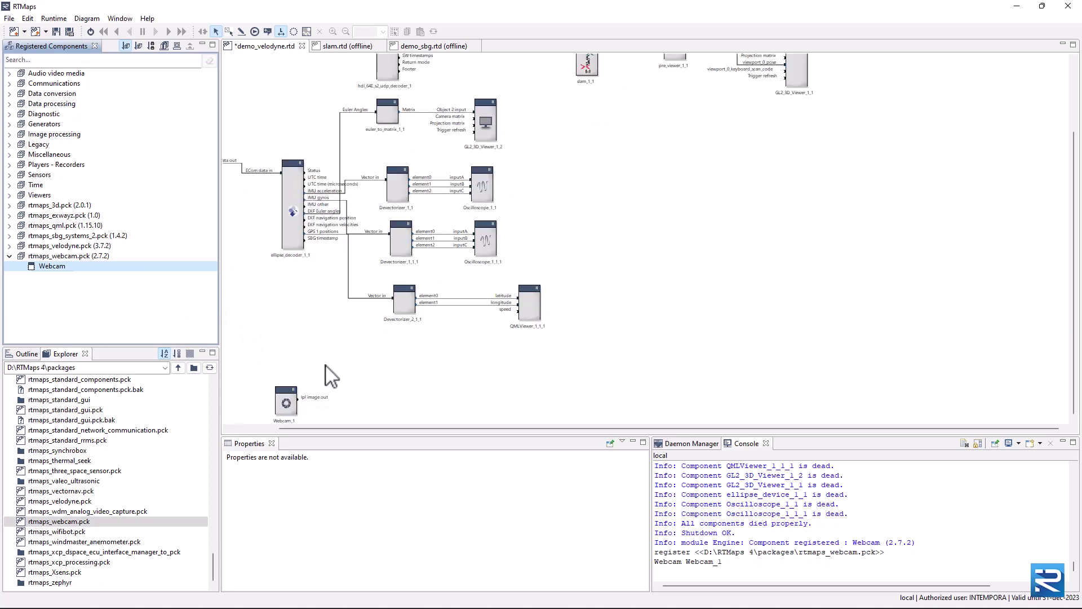
click(285, 404)
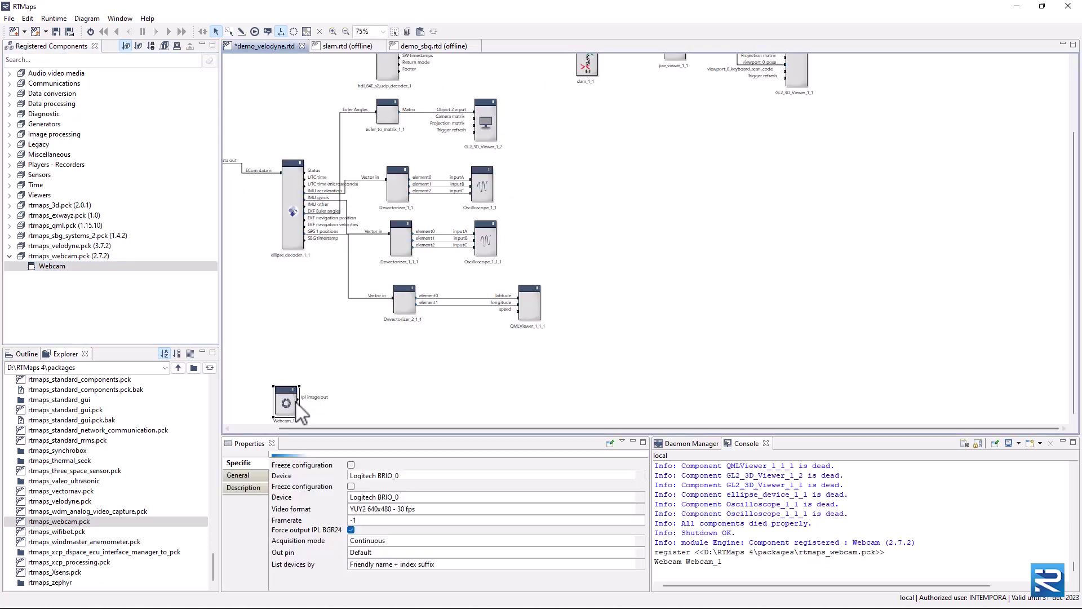
click(642, 498)
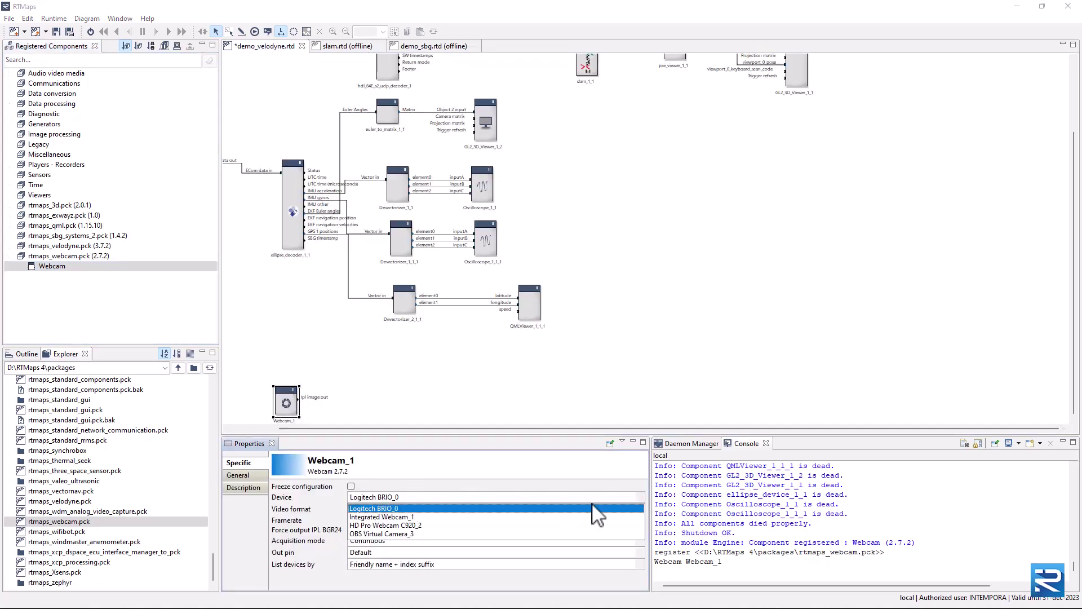
click(374, 526)
click(309, 408)
scroll(309, 408, up, 3)
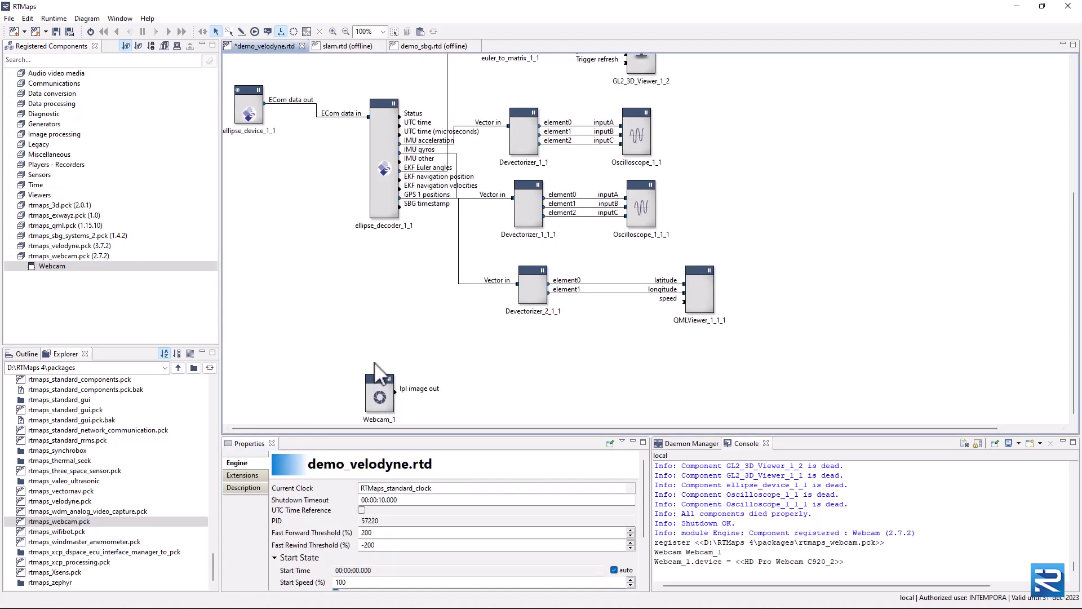
Step: Add ImageViewer_1 fed by Webcam_1's Ipl image output and run the diagram
double_click(52, 195)
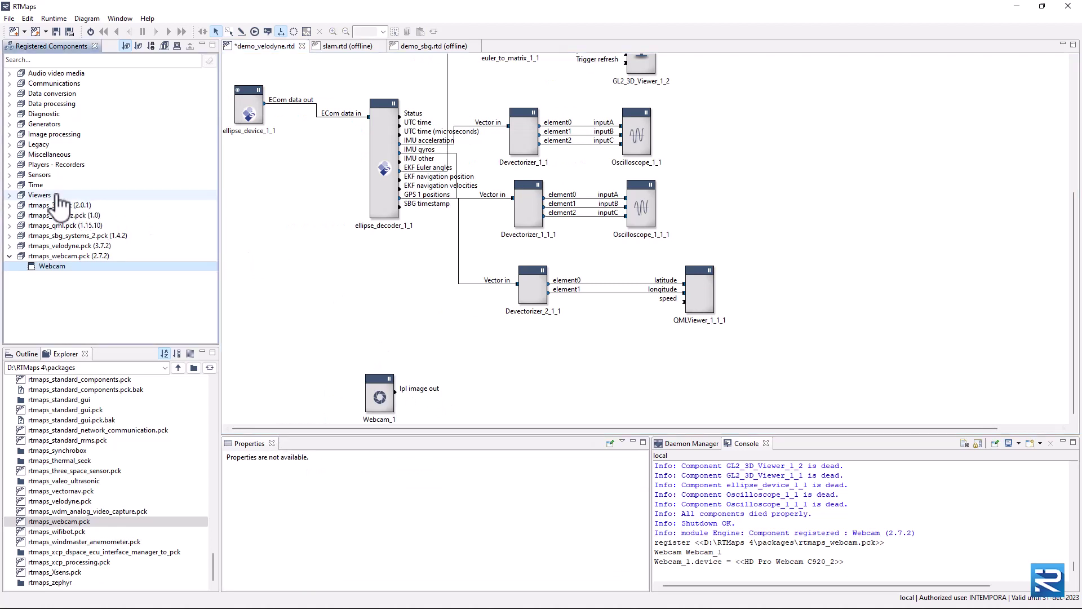
drag(60, 246, 547, 374)
drag(397, 391, 545, 388)
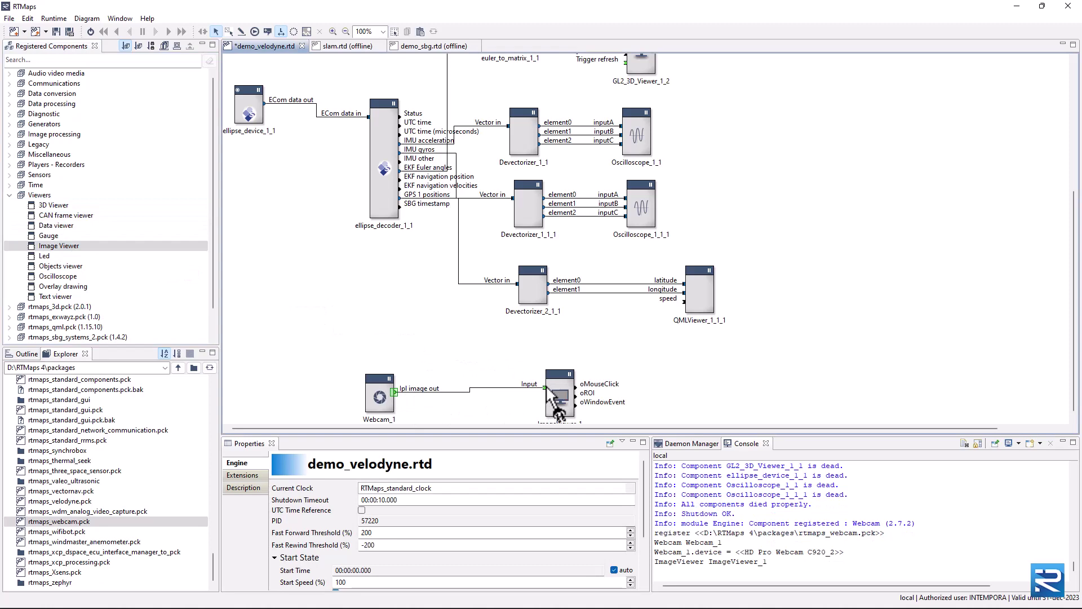
click(91, 31)
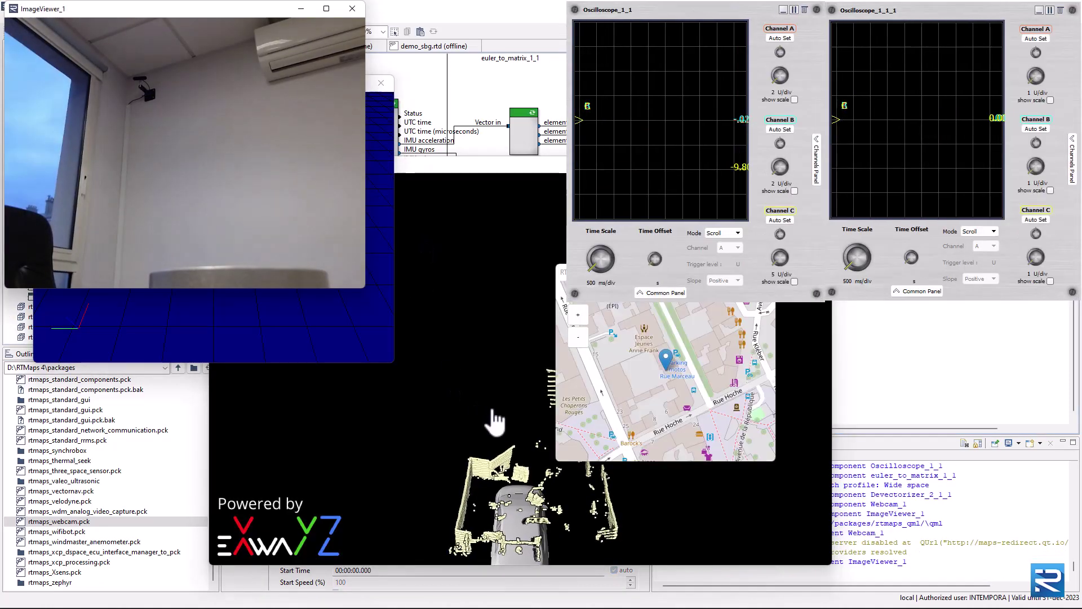
Step: Move the ImageViewer_1 window lower to watch the live webcam, then stop the diagram
drag(182, 10, 216, 315)
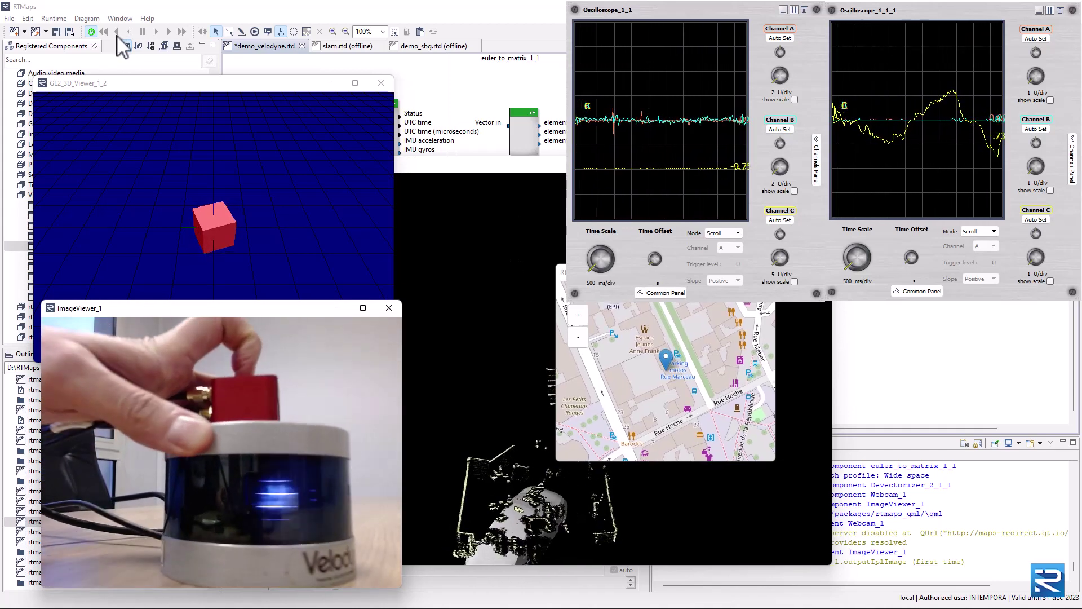
click(91, 31)
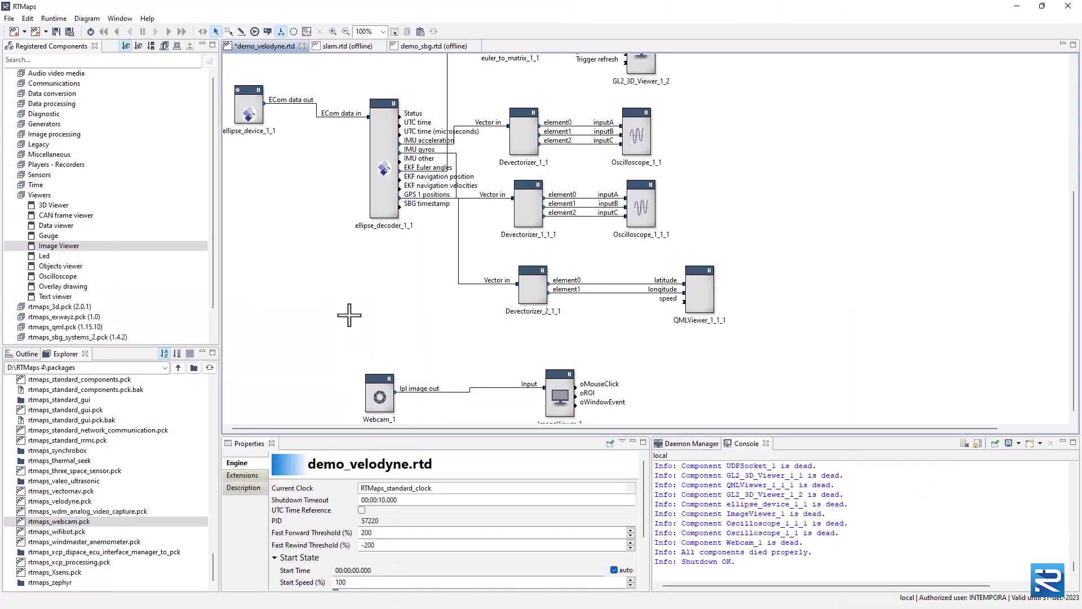
Step: Register rtmaps_python_bridge.pck and place a Python Bridge component as PythonBridge_1
scroll(98, 521, up, 4)
scroll(99, 521, up, 6)
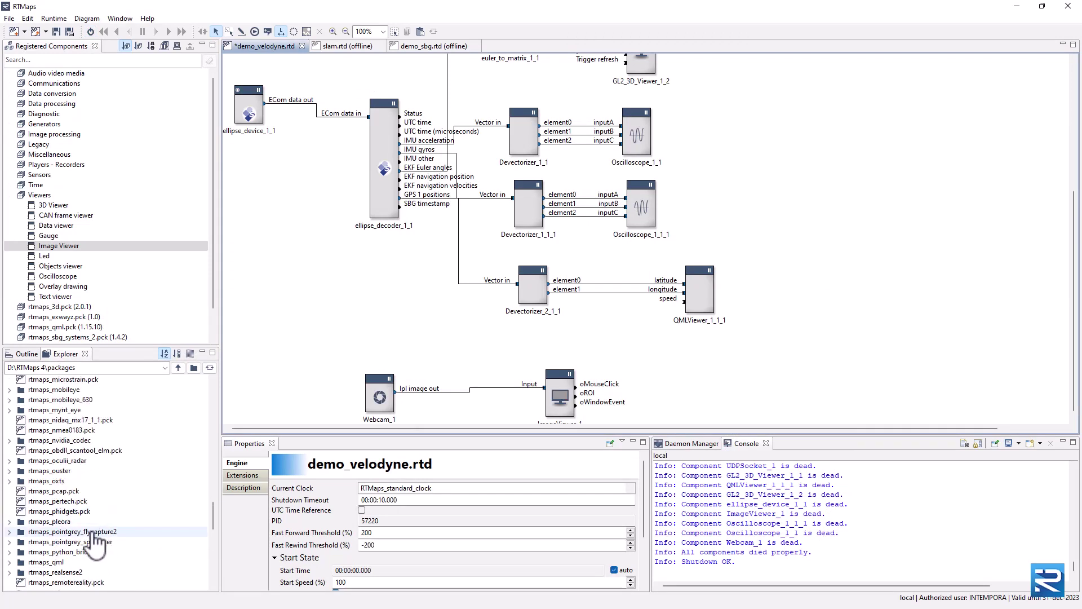
double_click(97, 551)
scroll(96, 545, down, 5)
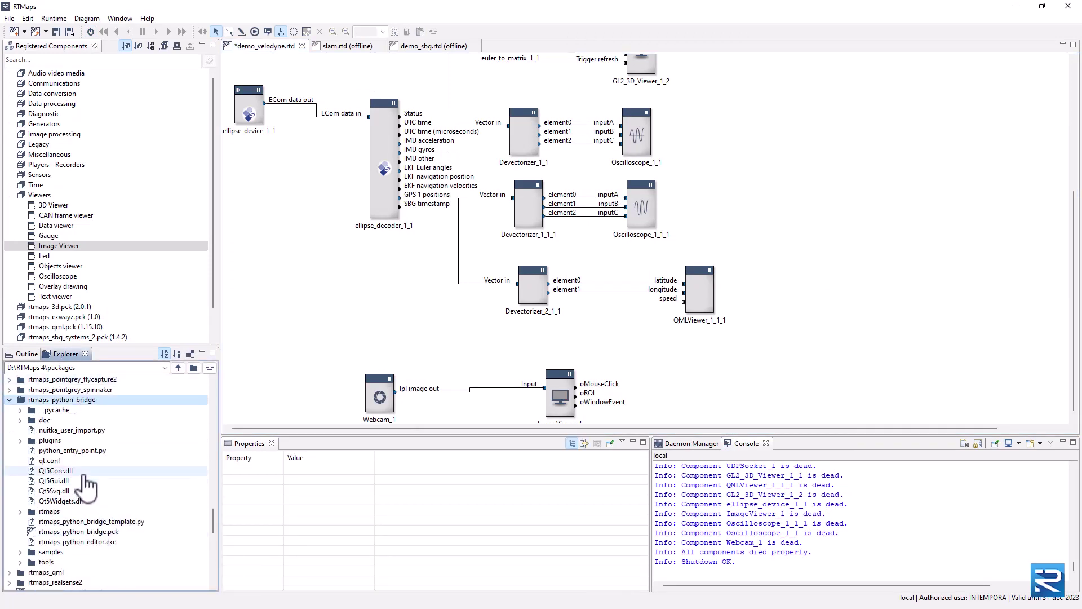
click(82, 532)
double_click(82, 532)
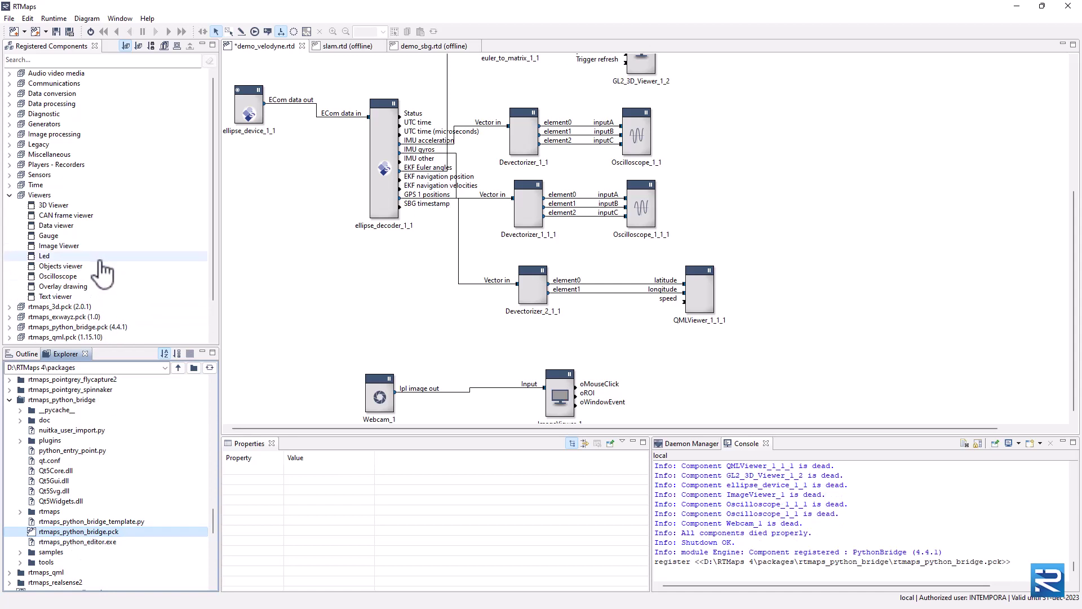
scroll(110, 319, down, 2)
drag(62, 286, 478, 332)
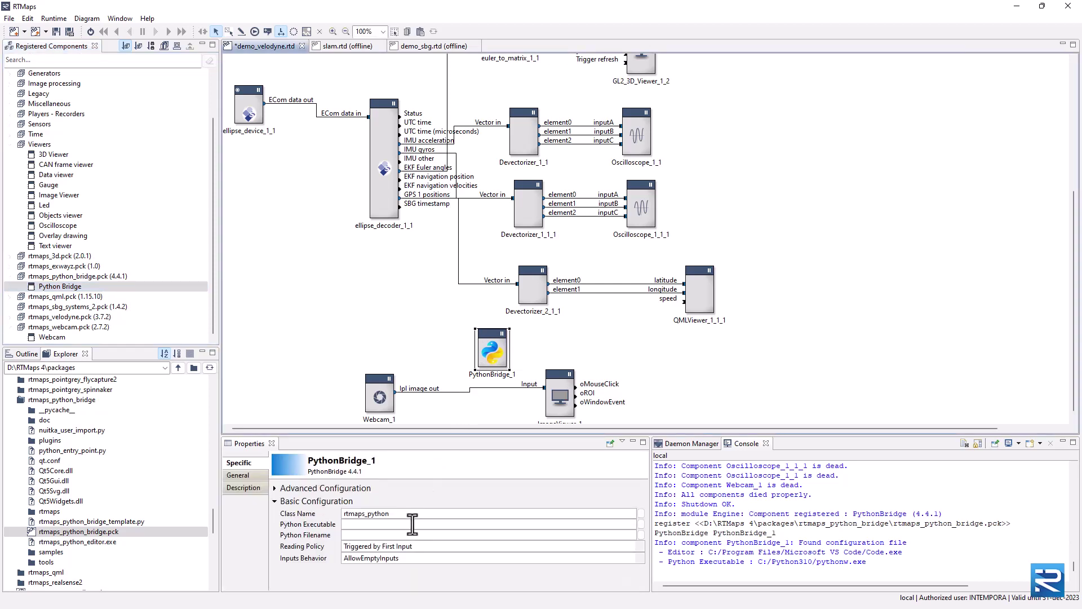
Step: Set PythonBridge_1's Python Filename to the camera-based-ai-demos script on the D: drive
click(641, 534)
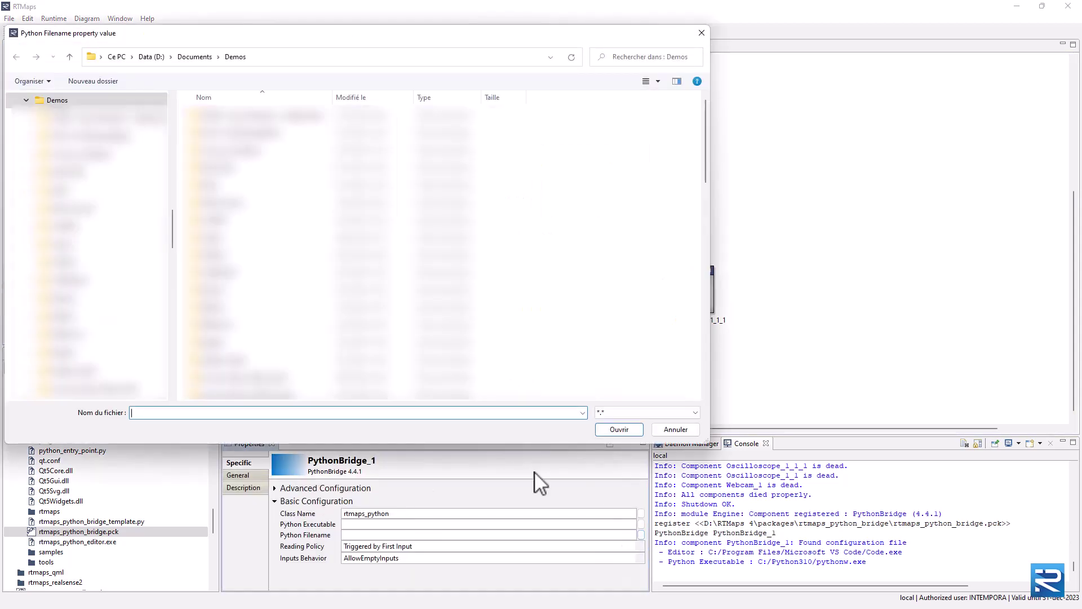
click(151, 56)
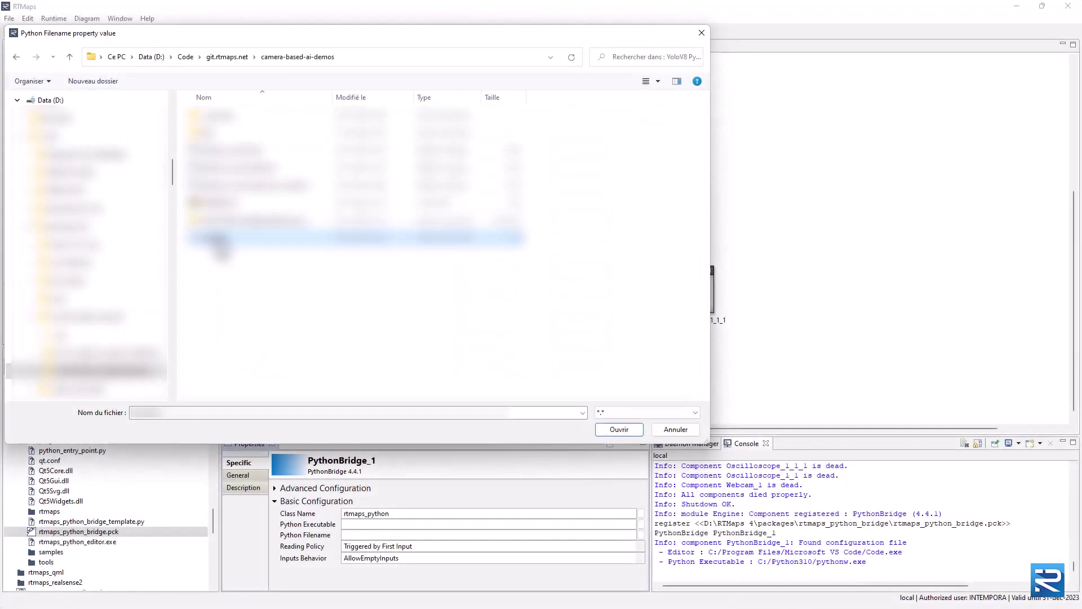
double_click(218, 239)
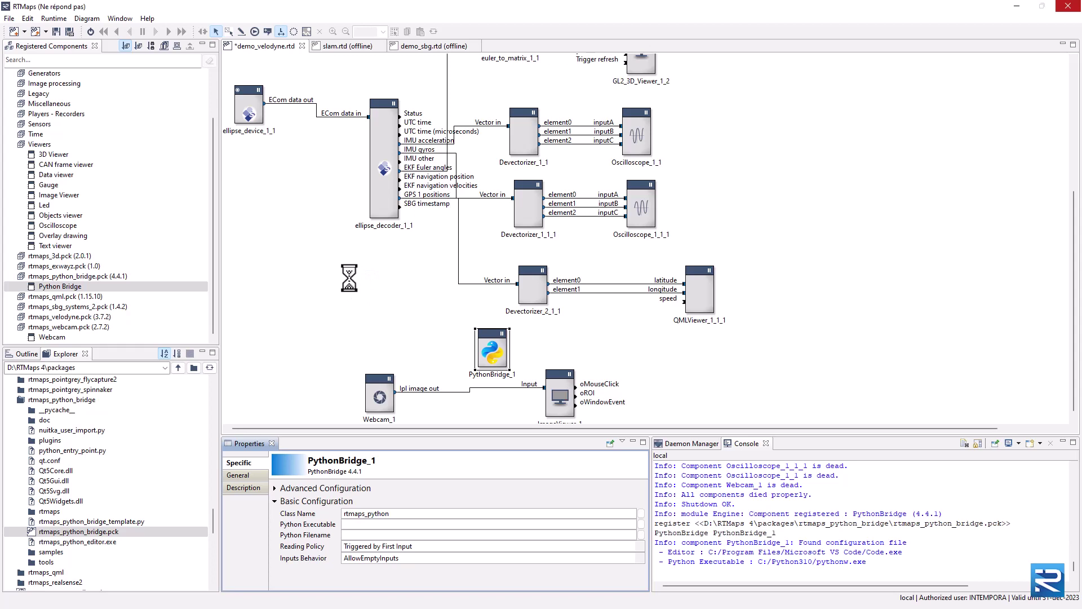
Step: Feed Webcam_1's image into PythonBridge_1 and delete the webcam-to-viewer link
drag(401, 389, 506, 366)
mouse_move(576, 402)
mouse_down()
mouse_move(581, 417)
mouse_move(587, 383)
mouse_up()
click(516, 383)
right_click(514, 384)
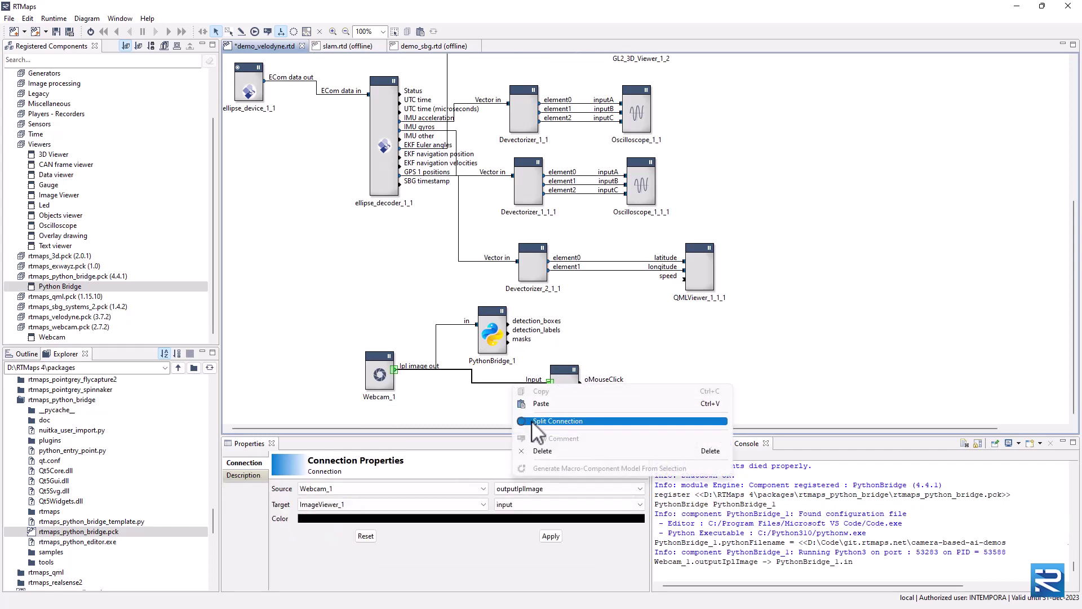
click(540, 451)
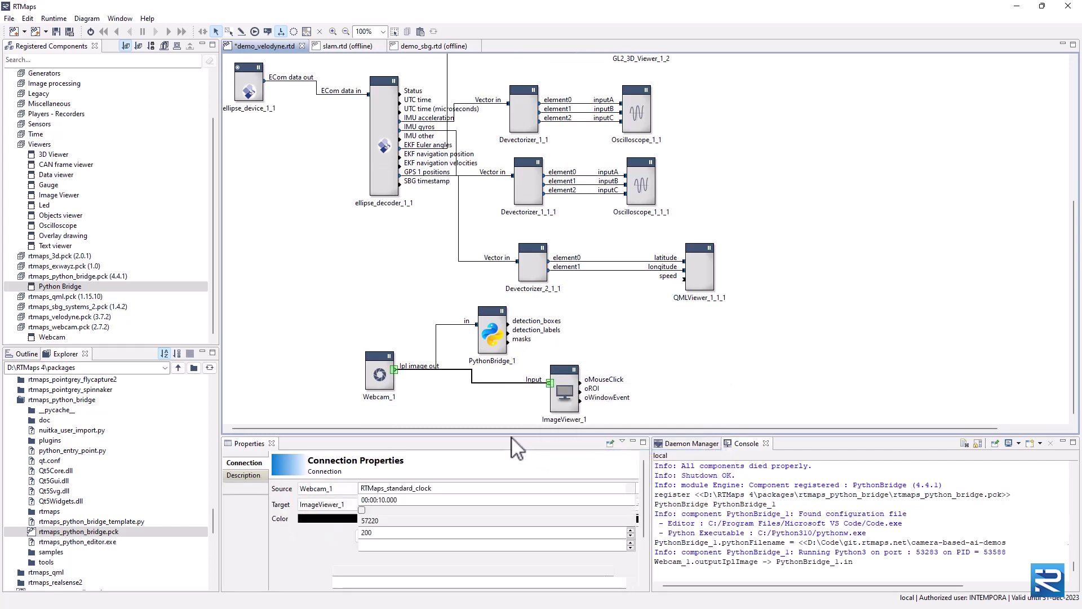
Step: Choose the camera-based-ai-demos model file for PythonBridge_1's detector
click(486, 341)
scroll(461, 518, down, 2)
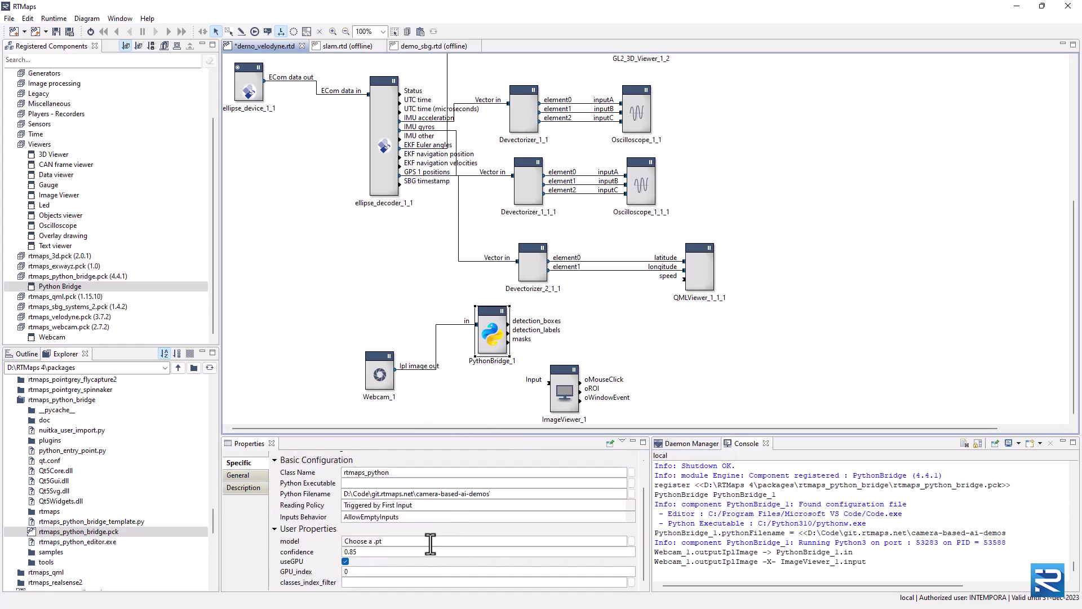
click(631, 540)
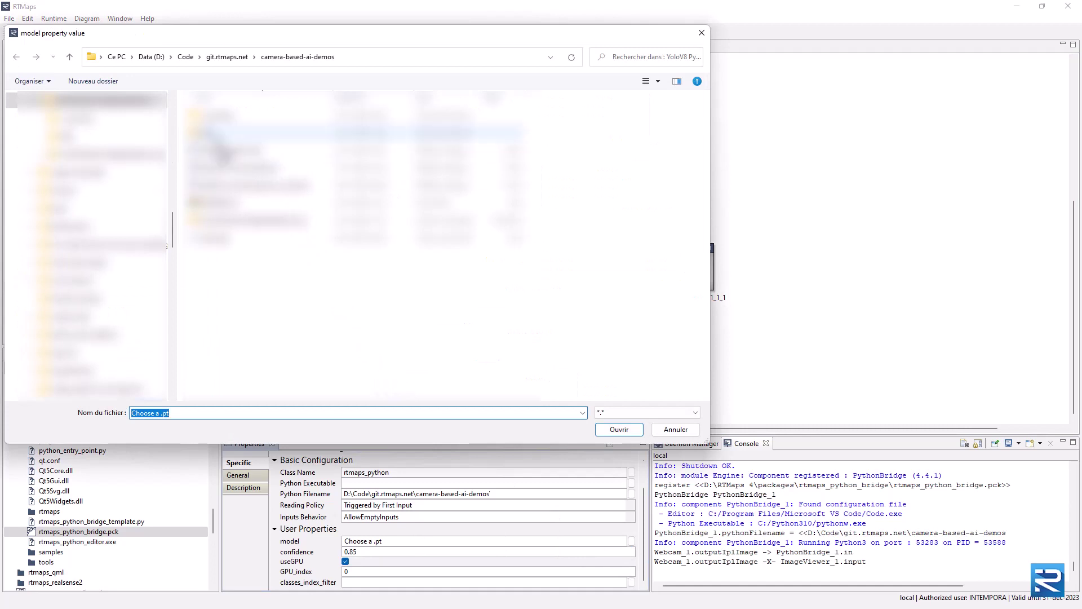
double_click(219, 135)
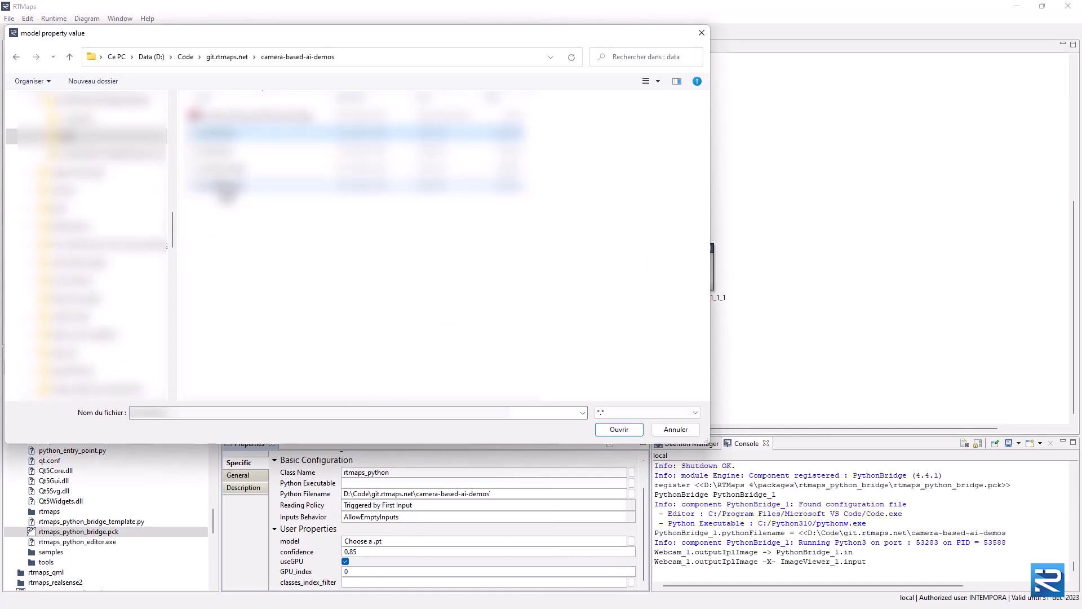
double_click(221, 186)
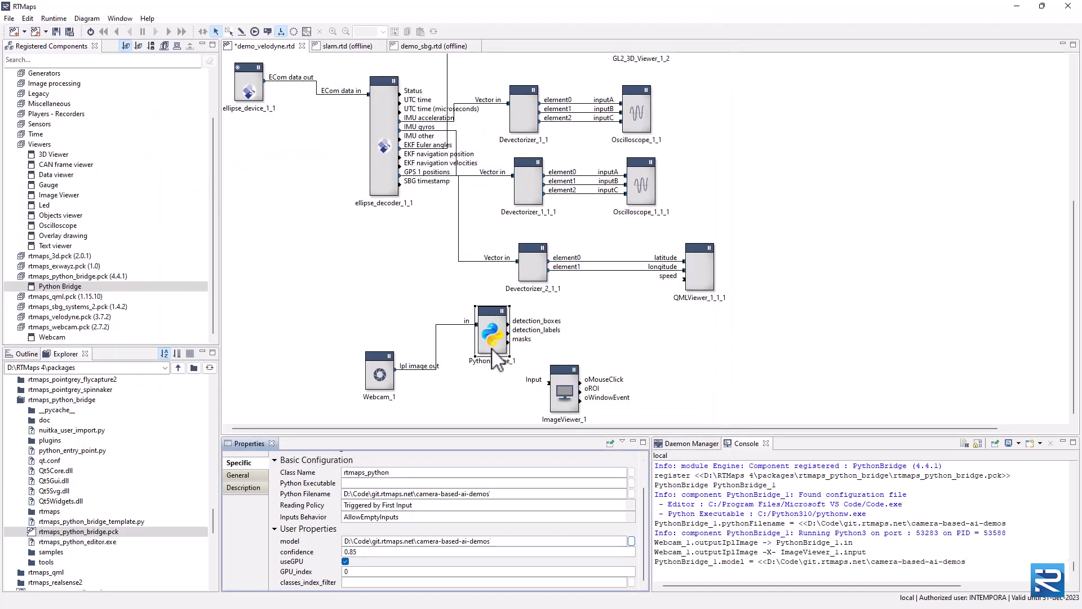
click(63, 287)
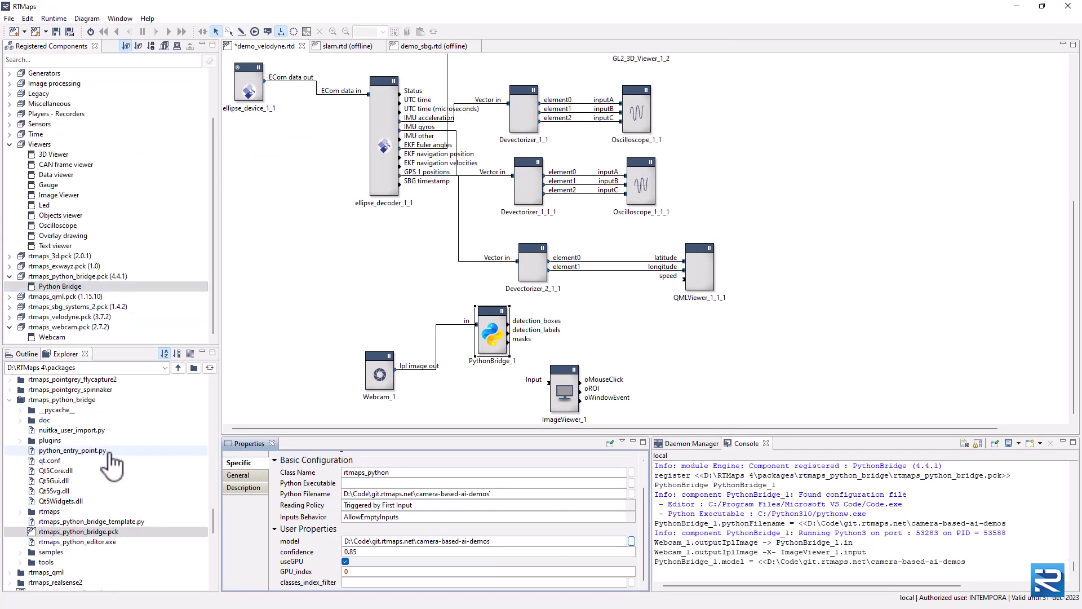
Step: Register the OpenCV package and place an Add component, moving ImageViewer_1 aside
scroll(36, 451, up, 7)
scroll(104, 460, up, 7)
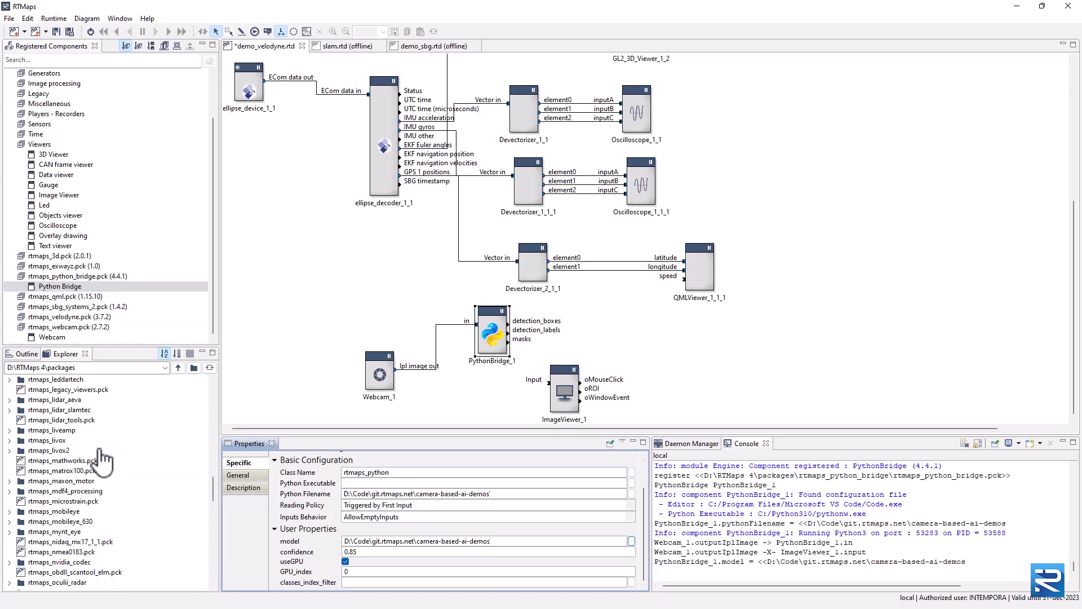
drag(103, 430, 150, 311)
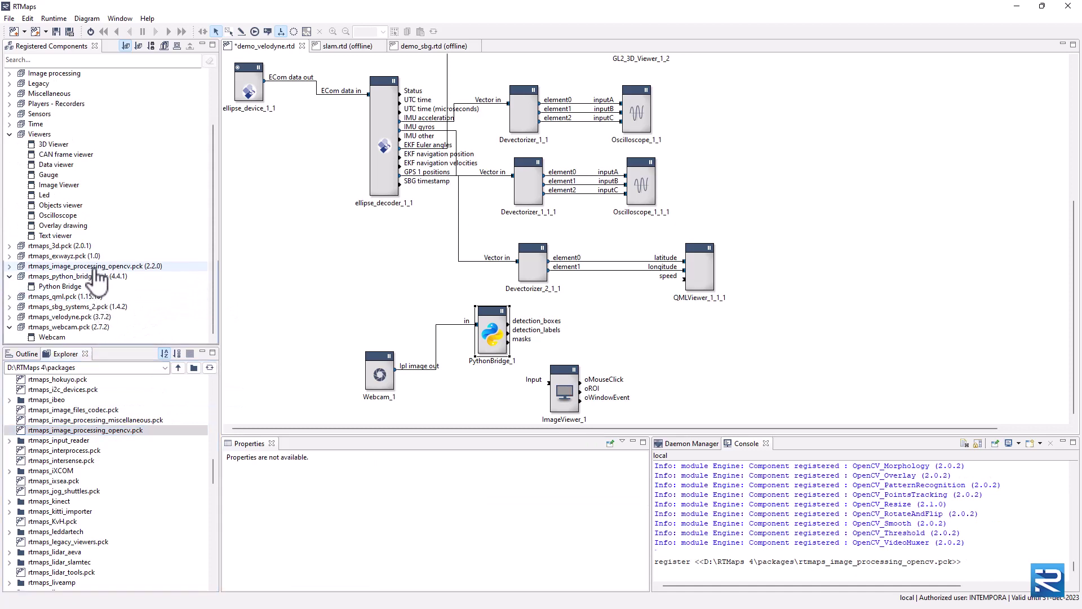
double_click(85, 266)
drag(46, 276, 623, 343)
drag(563, 383, 821, 347)
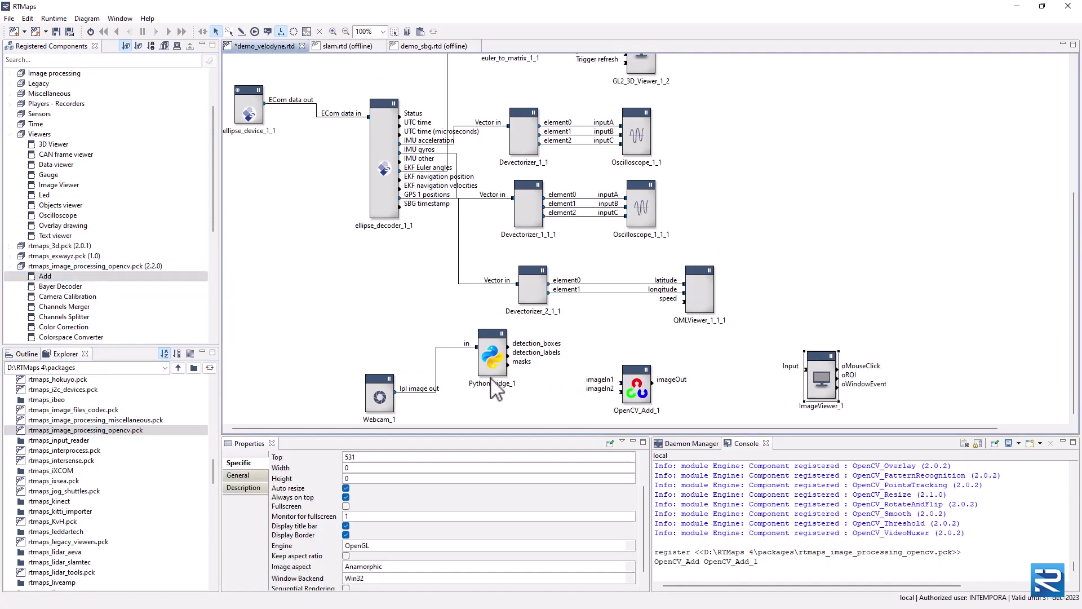
Step: Wire webcam image and Python masks into OpenCV_Add_1, Synchronized reader mode, Image1 weight 0.8
drag(415, 393, 620, 380)
drag(507, 367, 620, 389)
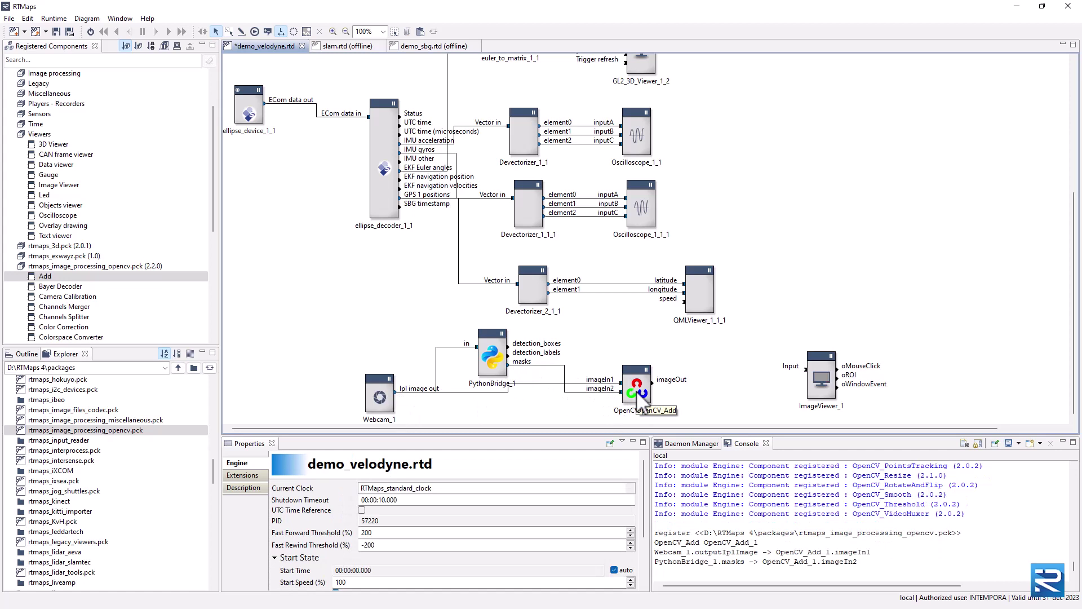
click(637, 390)
click(344, 521)
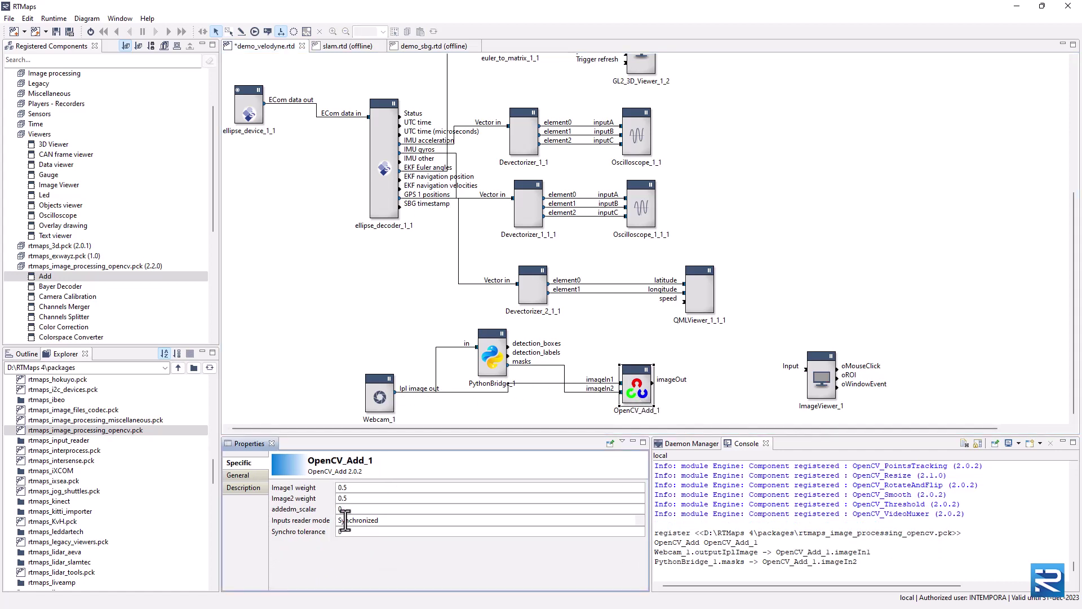
click(640, 519)
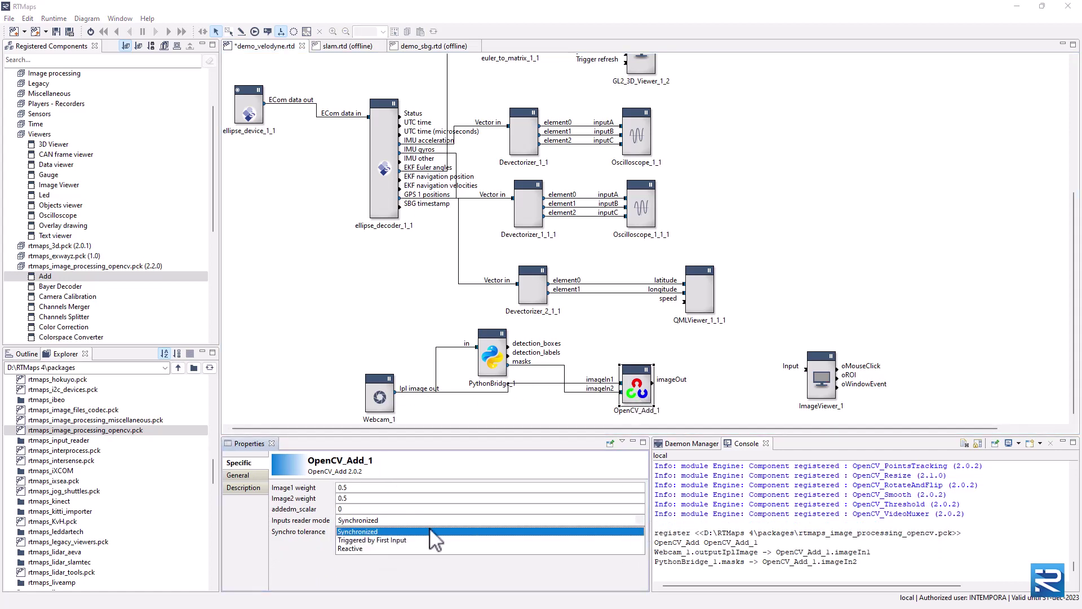
click(380, 532)
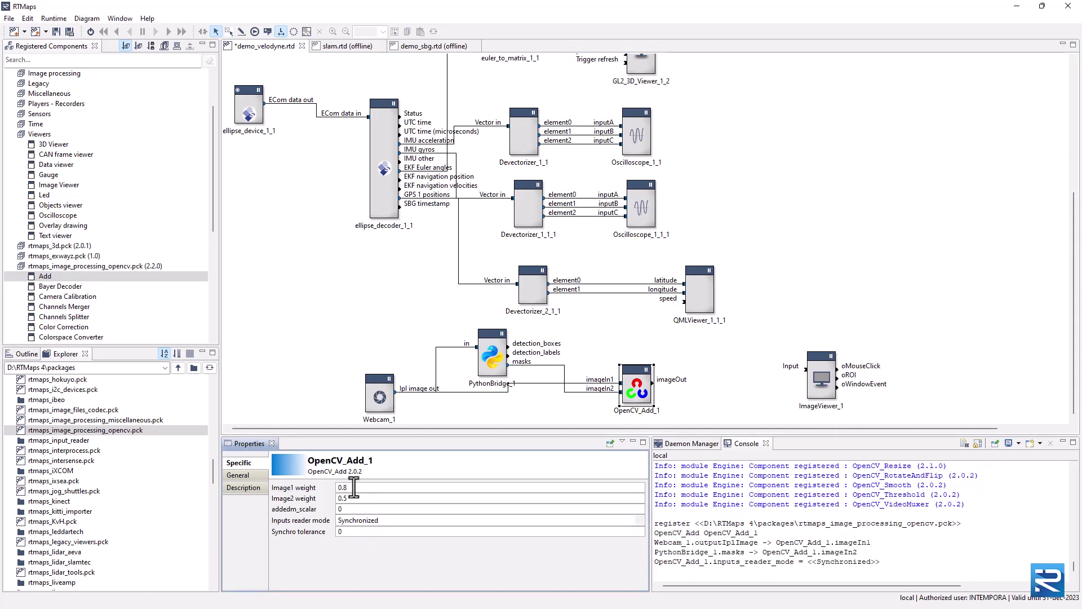
key(Return)
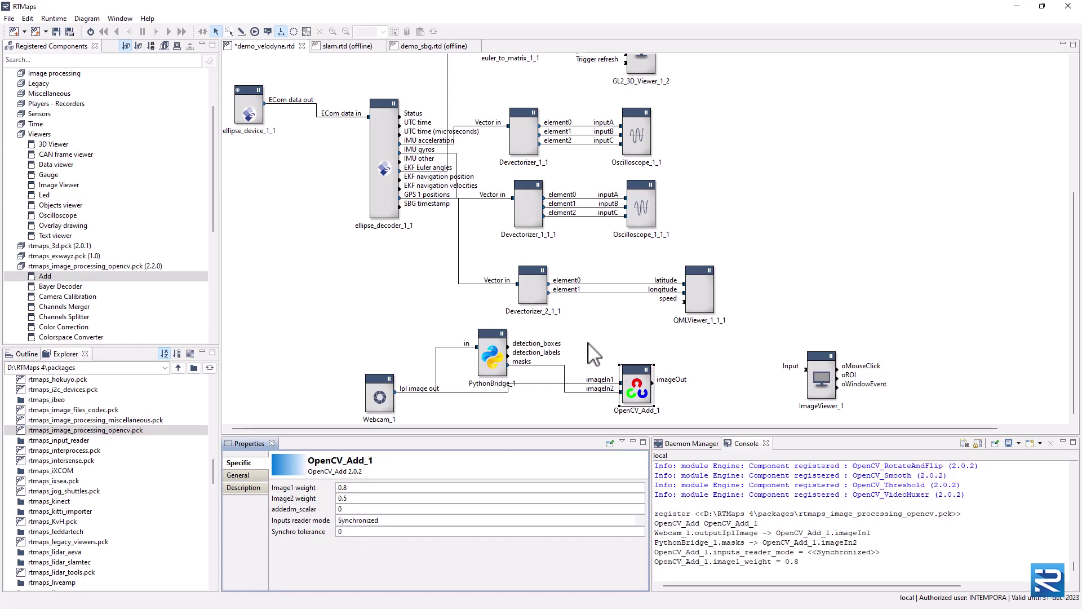
Step: Place OverlayDrawing_1 between blender and viewer with 2 drawing object inputs
drag(62, 226, 417, 309)
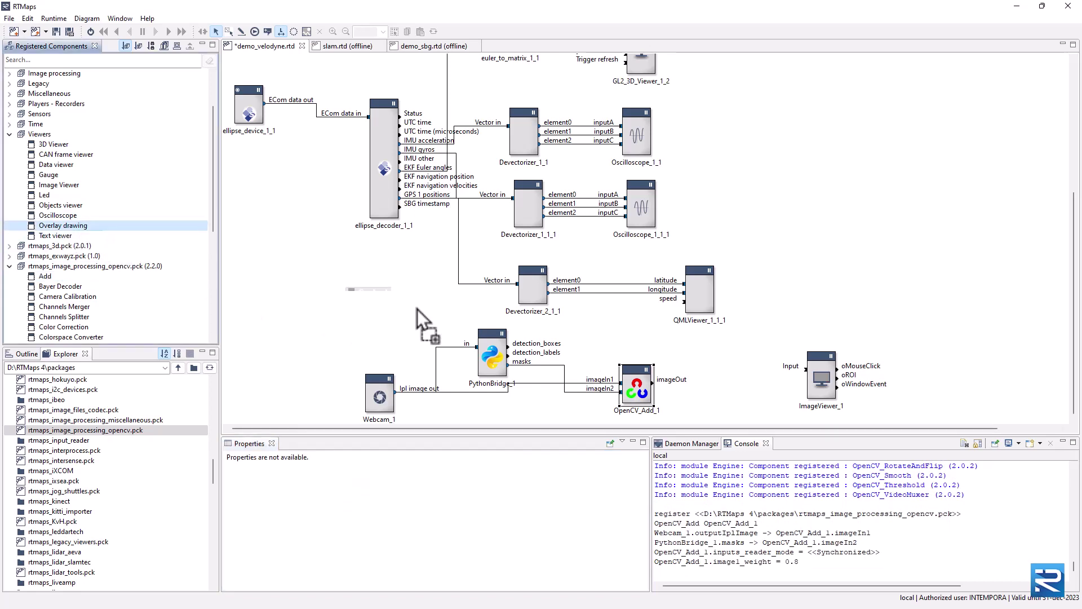
drag(727, 346, 727, 348)
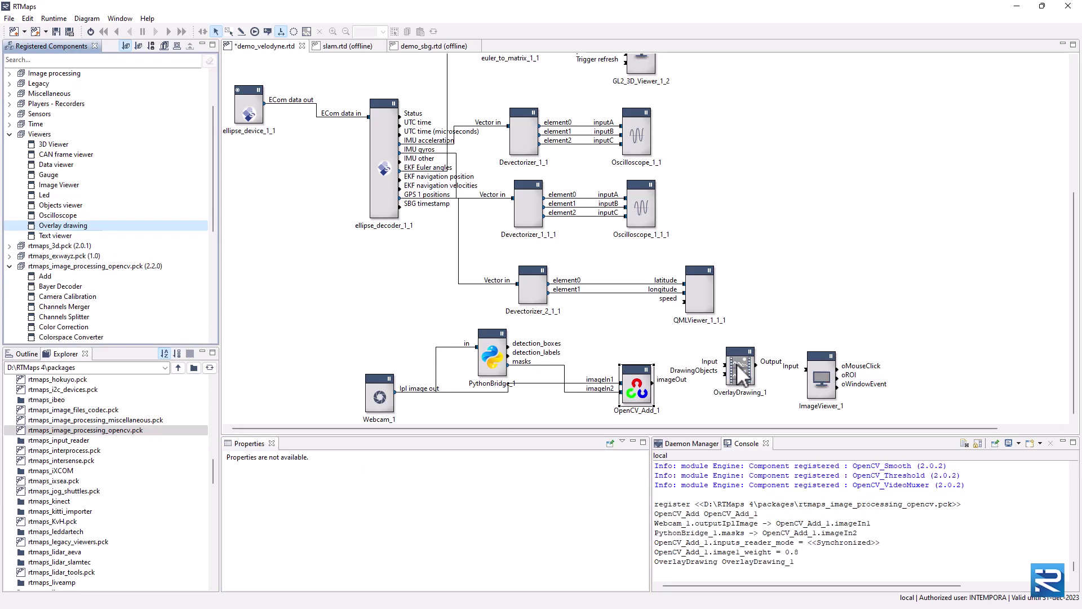
click(739, 366)
click(309, 491)
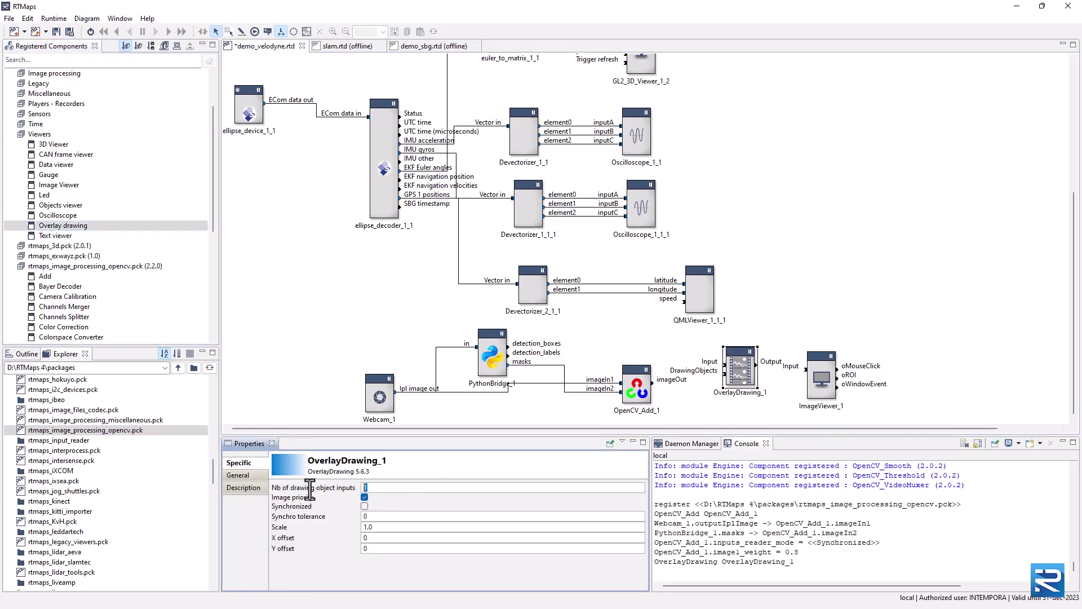
text(2)
key(Return)
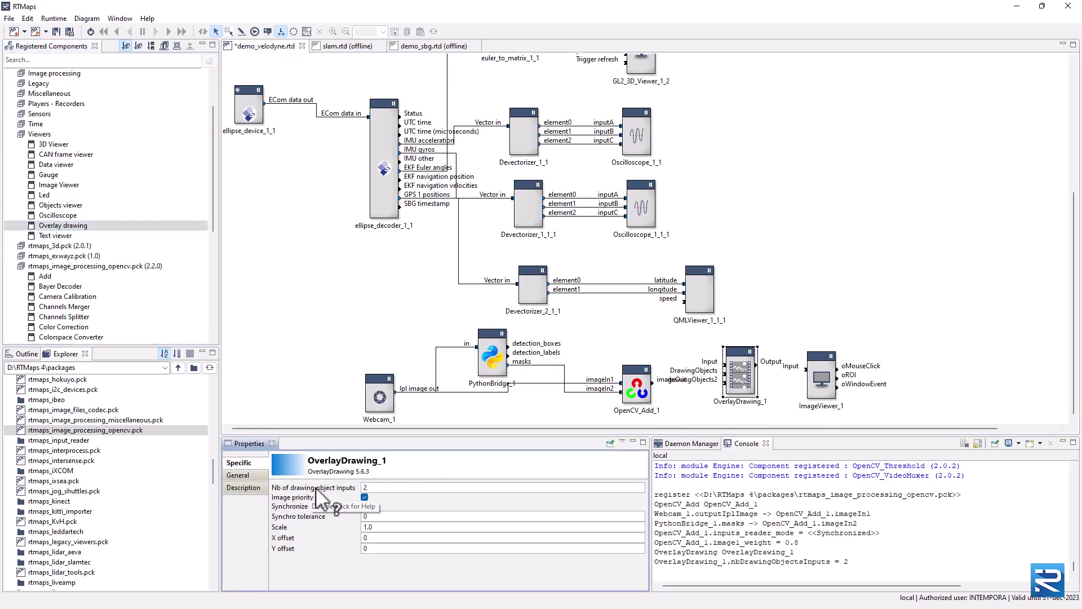
drag(750, 385, 759, 375)
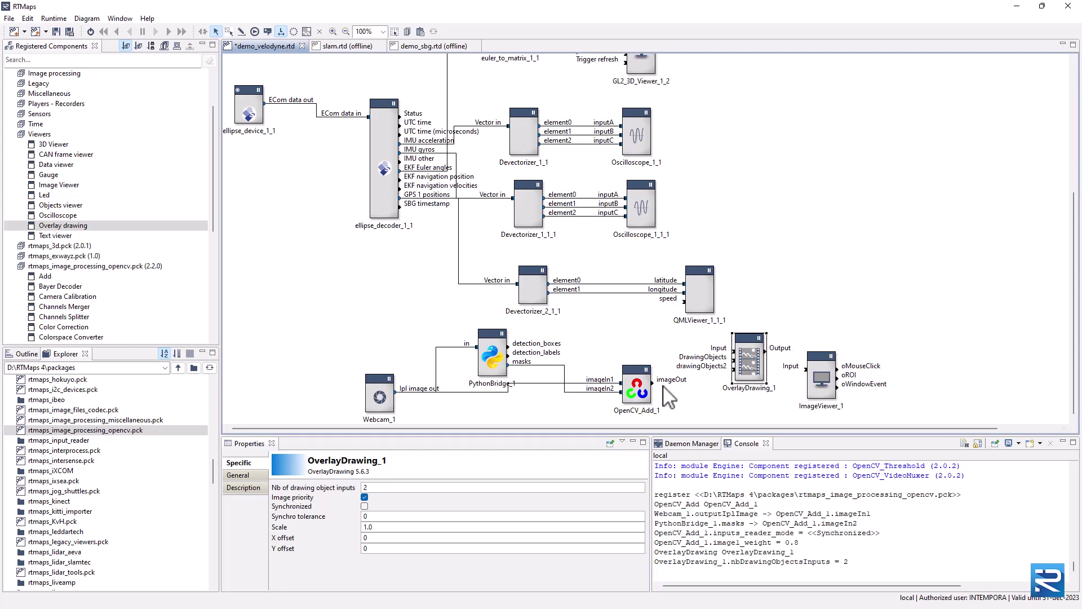
Step: Wire blended image, detection_boxes and detection_labels into OverlayDrawing_1, synchronize it, and run the diagram
drag(651, 382, 734, 348)
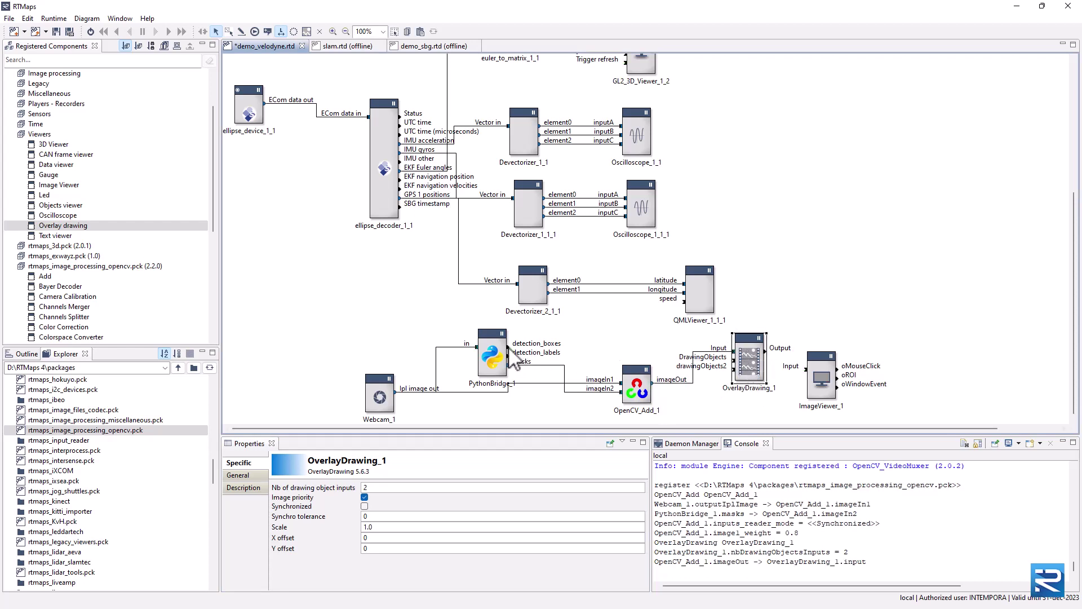
drag(508, 345, 736, 356)
drag(508, 354, 852, 353)
click(747, 360)
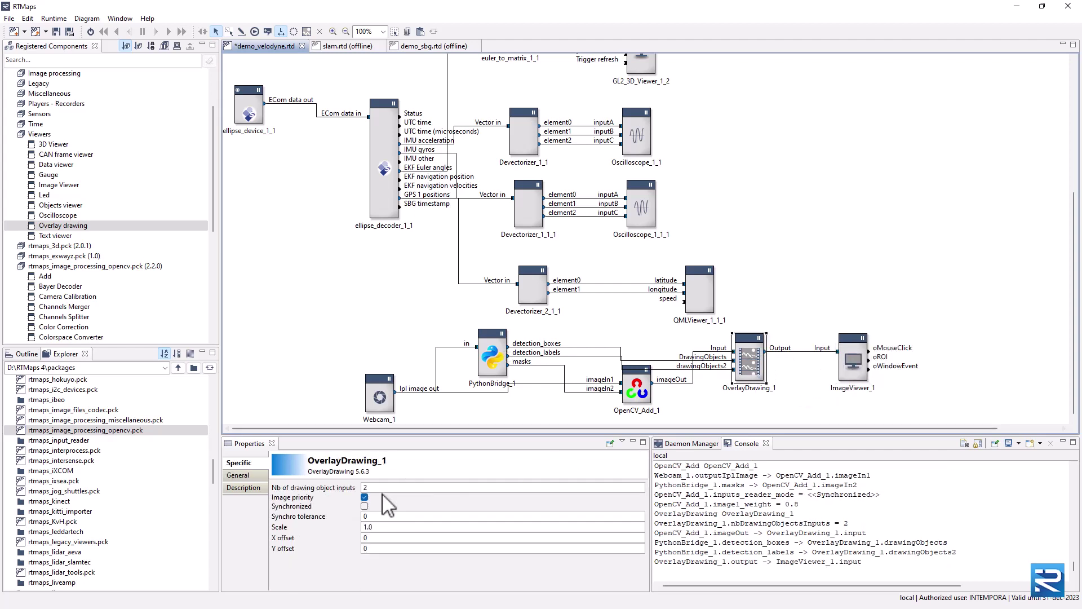
click(365, 506)
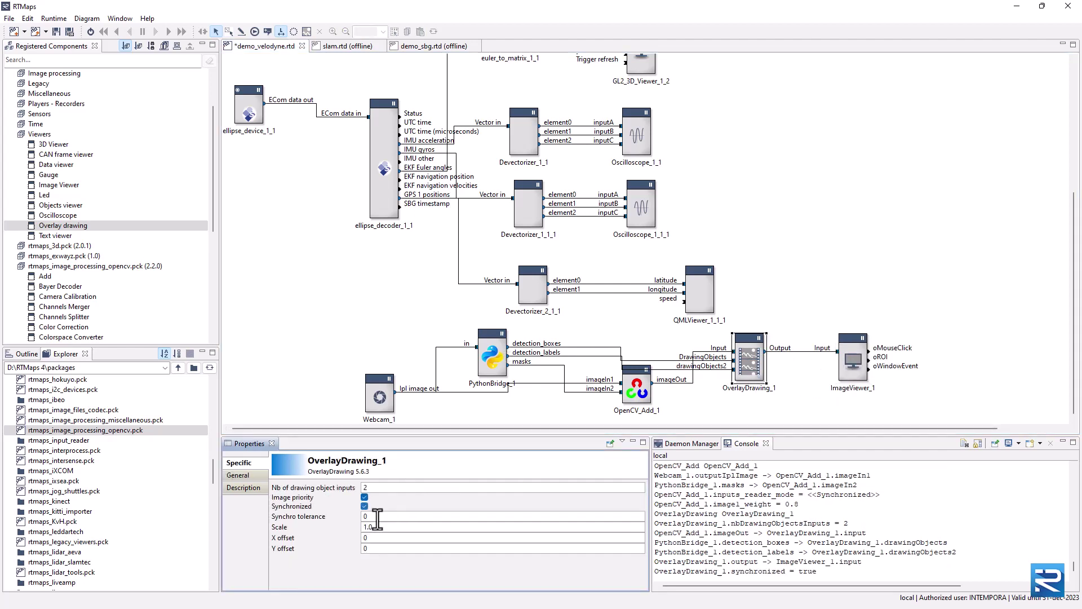
click(90, 31)
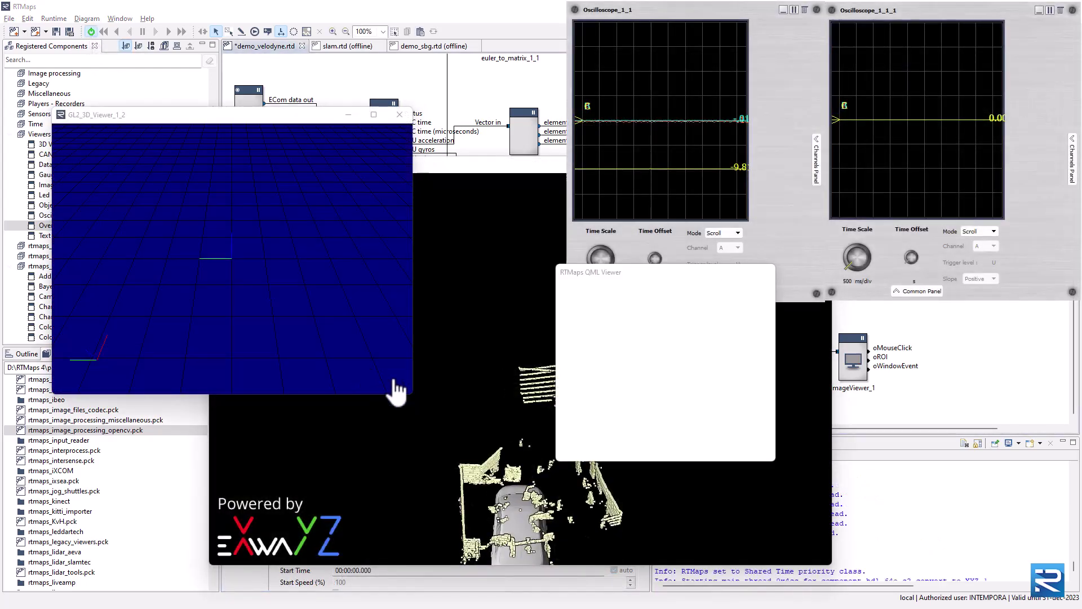